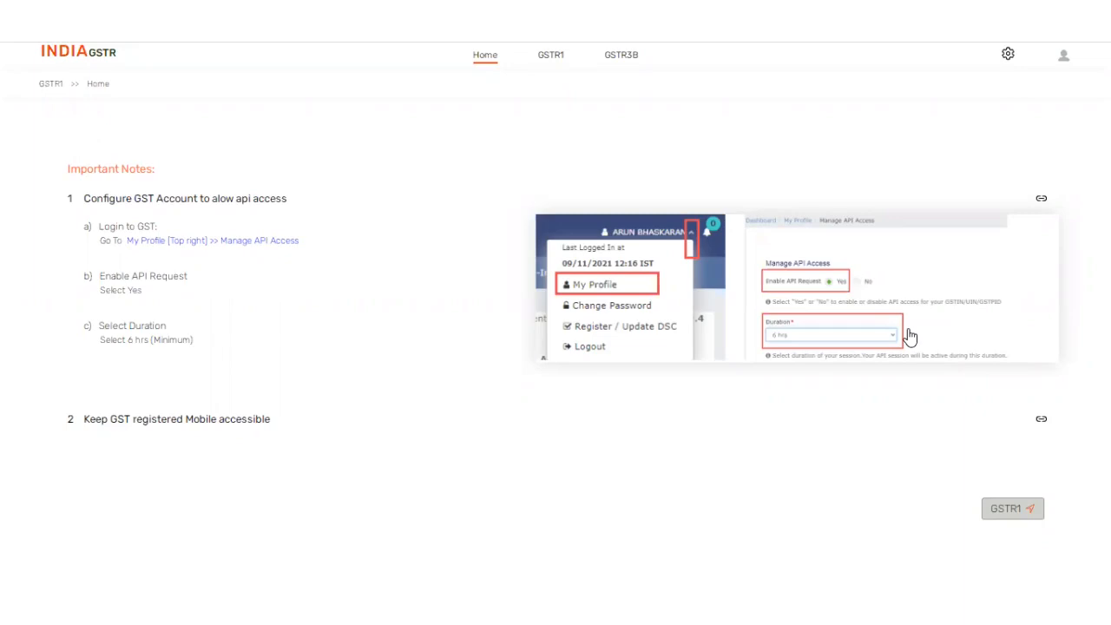
Start a new GSTR3B filing and set the return period's month to Mar for the year 2022
left_click(622, 69)
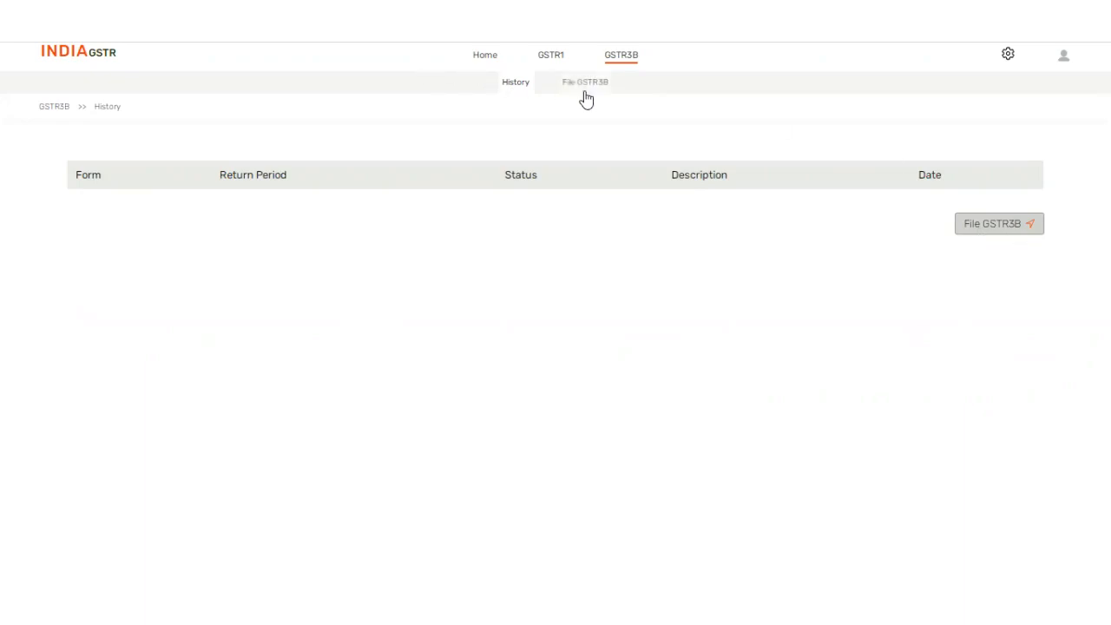
left_click(993, 223)
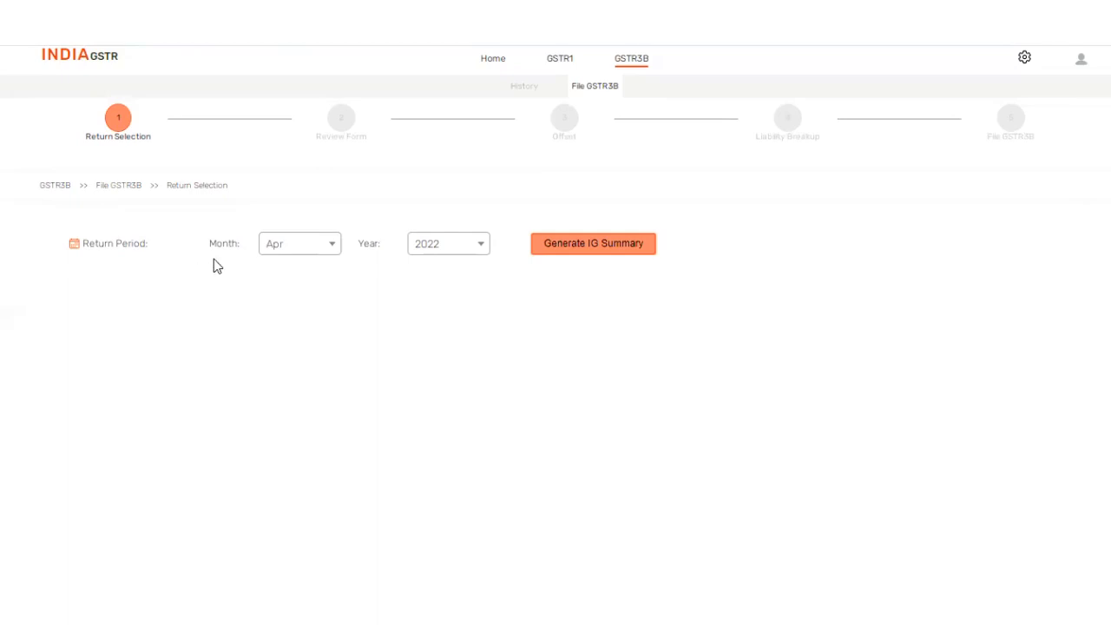
left_click(318, 252)
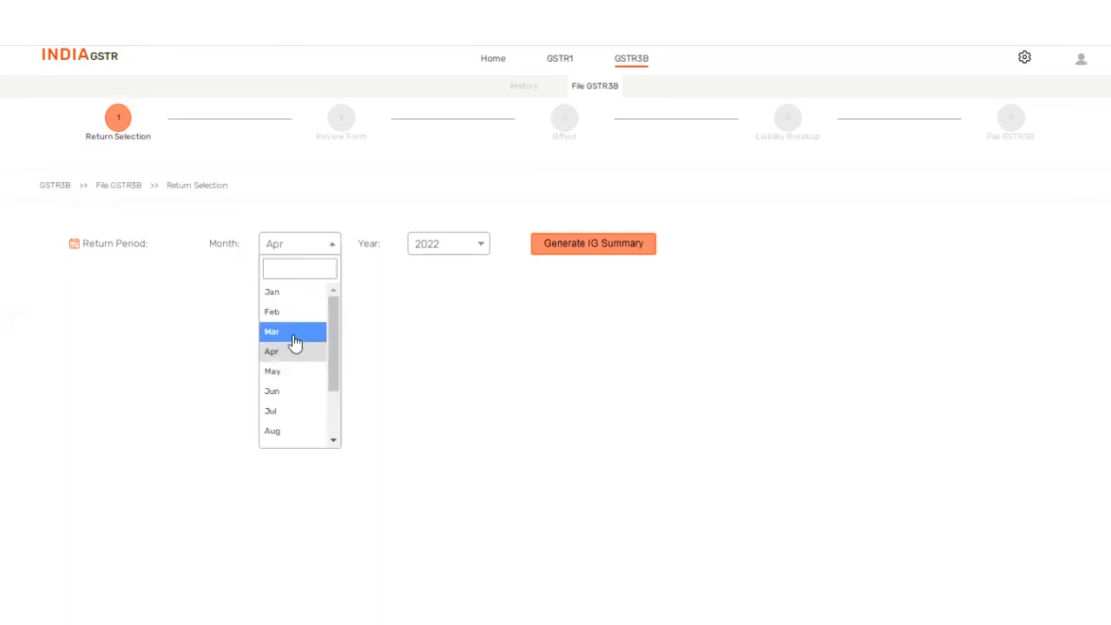
left_click(294, 334)
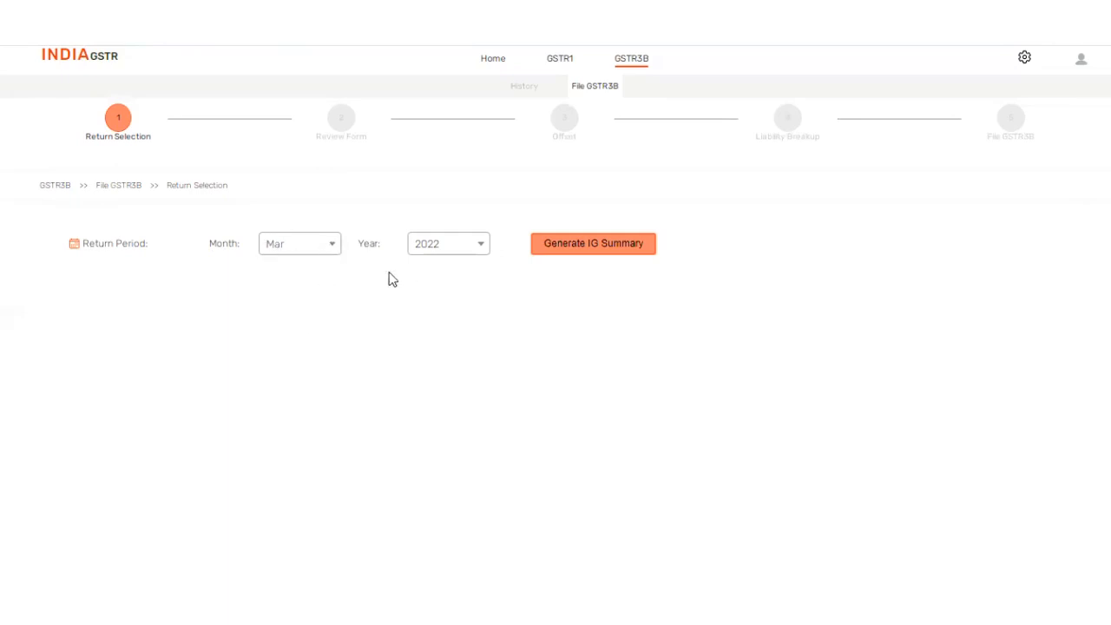
Generate the IG summary and the GST summary for the selected return period
left_click(595, 245)
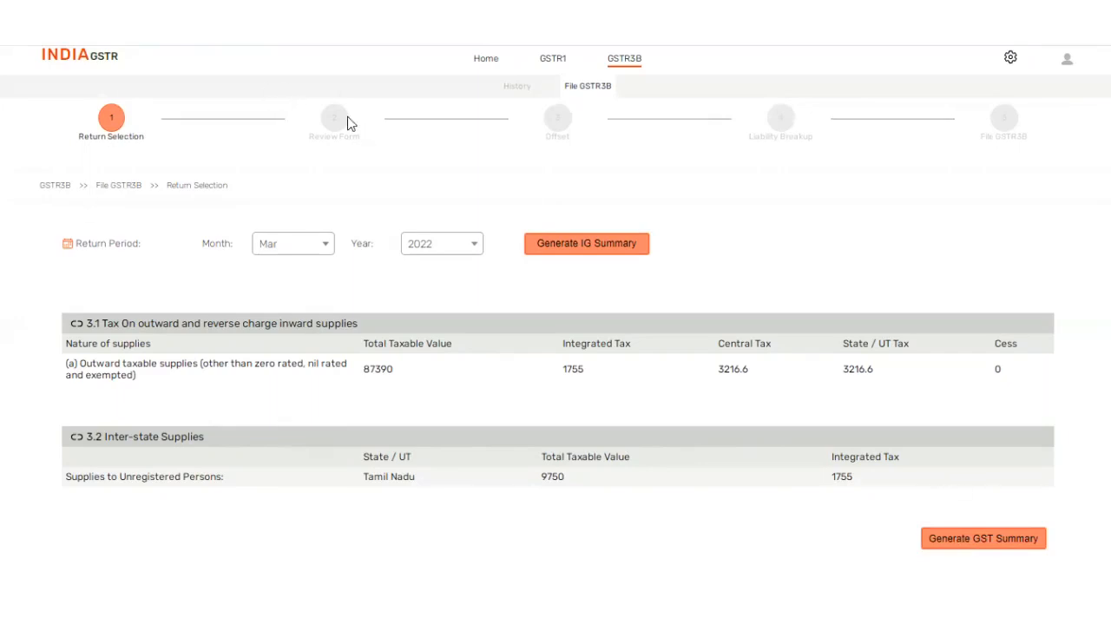
left_click(1001, 546)
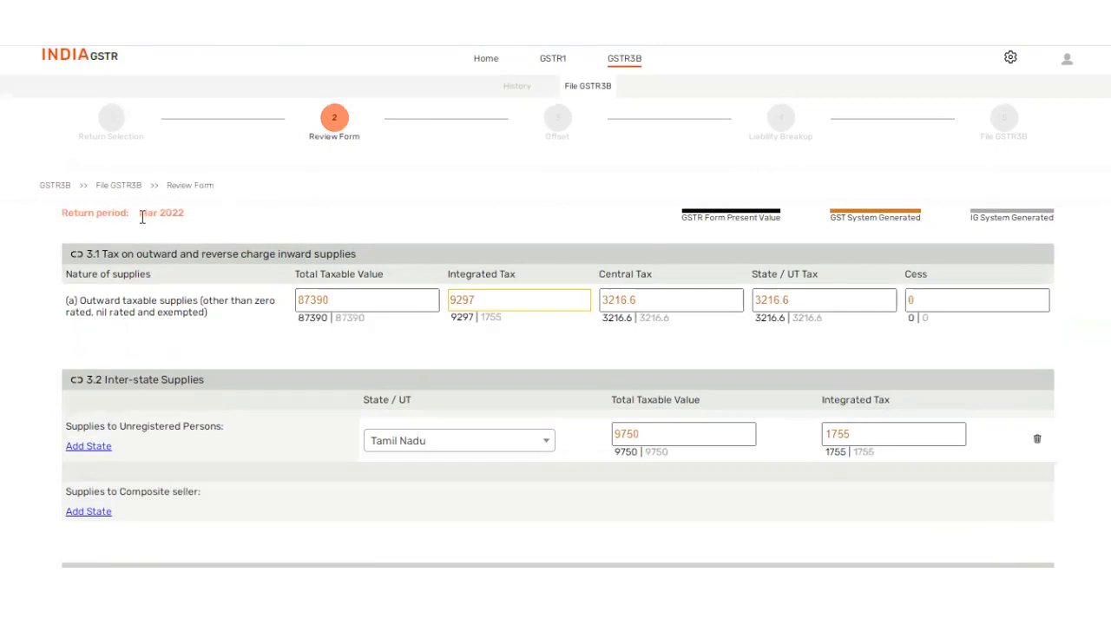
Examine the review form's return period and its colour legend for GSTR form, GST system and IG system values
left_click_drag(142, 217, 199, 219)
left_click(199, 219)
left_click_drag(699, 217, 775, 218)
left_click(737, 221)
left_click_drag(700, 218, 859, 219)
triple_click(889, 221)
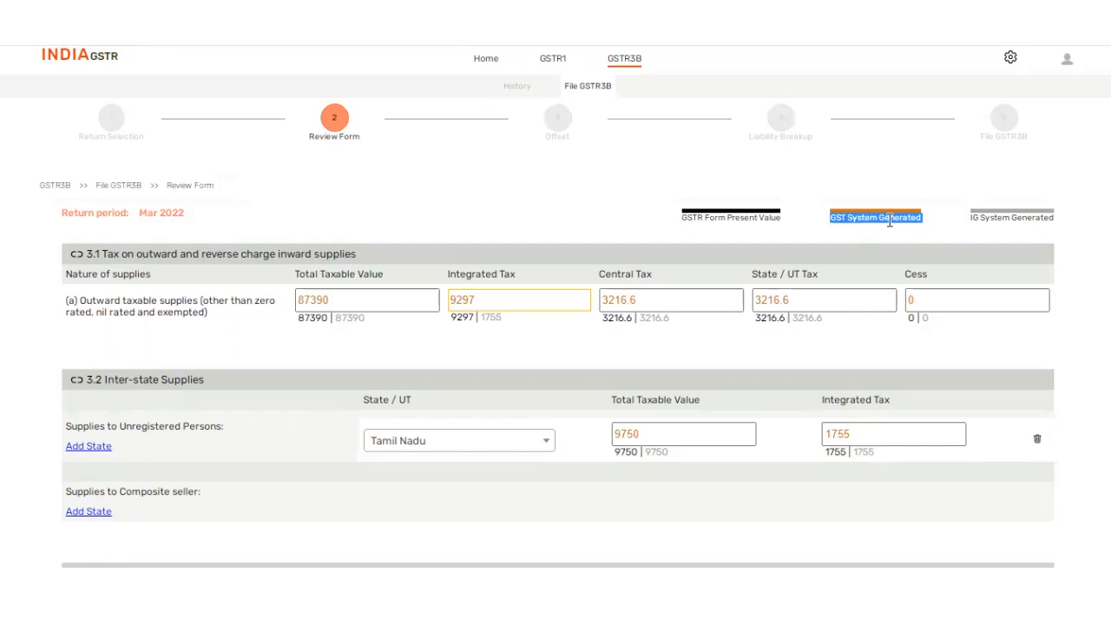
left_click_drag(698, 217, 728, 217)
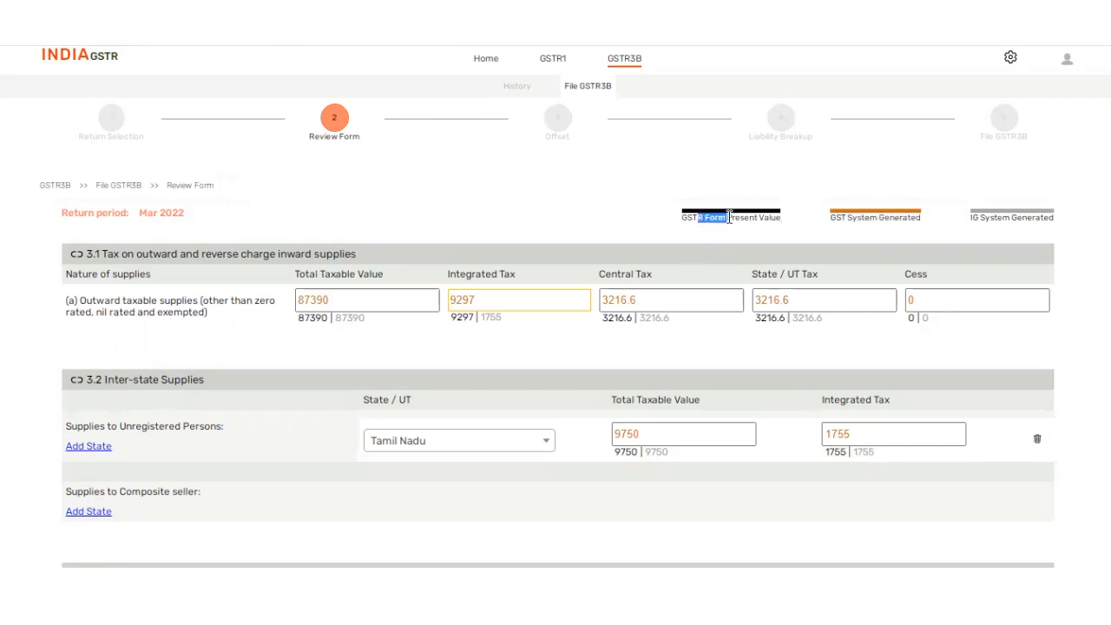
triple_click(881, 218)
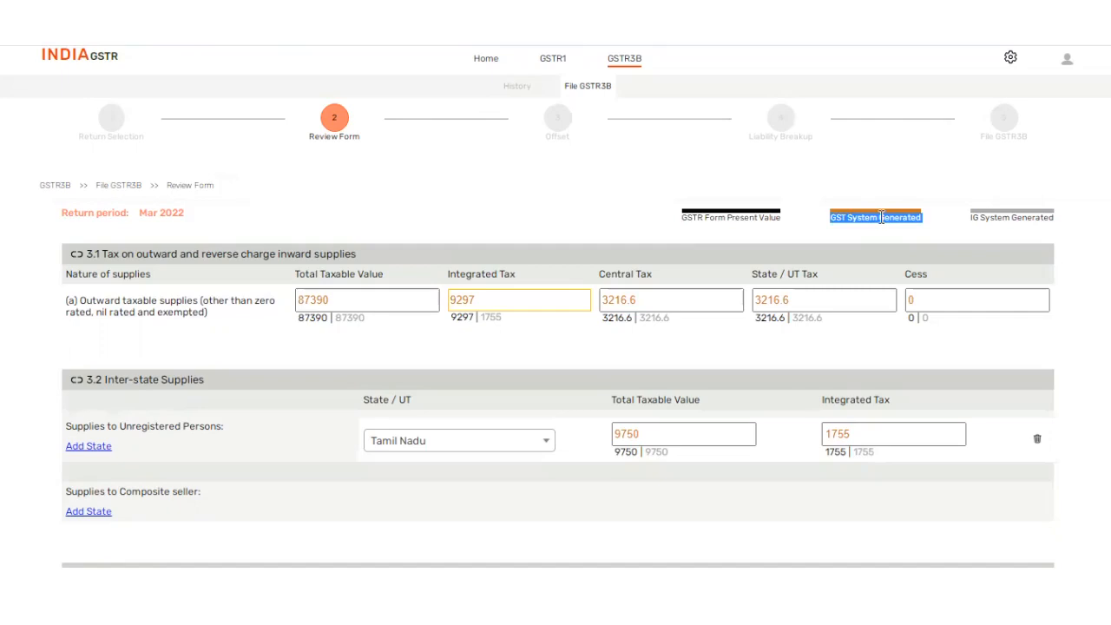
double_click(1004, 219)
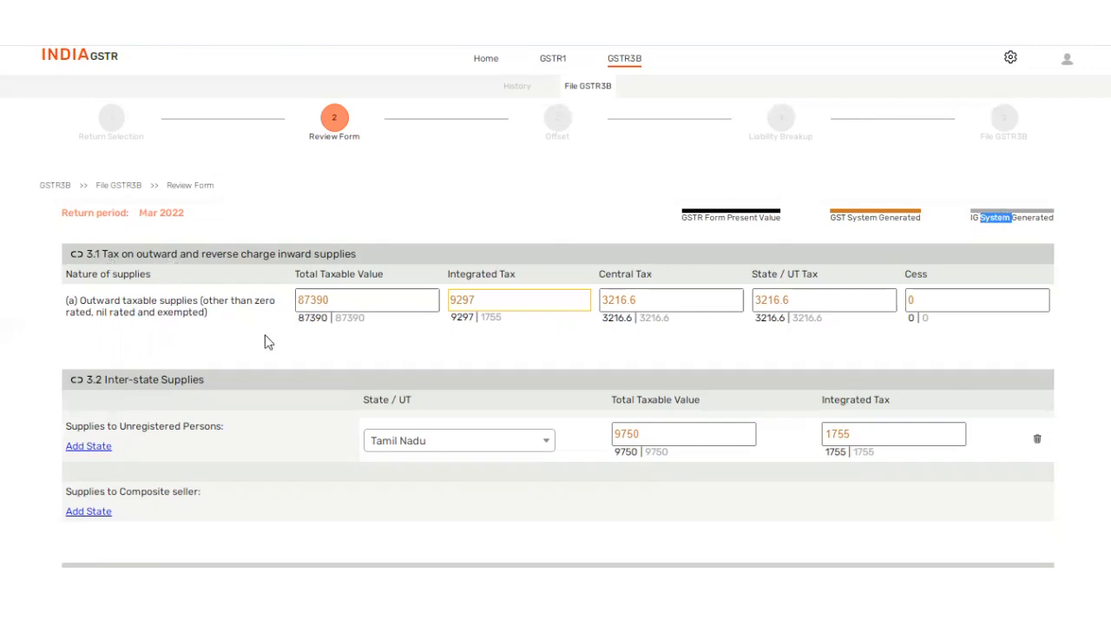
Compare the form, GST and IG figures for Total Taxable Value and Integrated Tax of outward taxable supplies in section 3.1
double_click(303, 300)
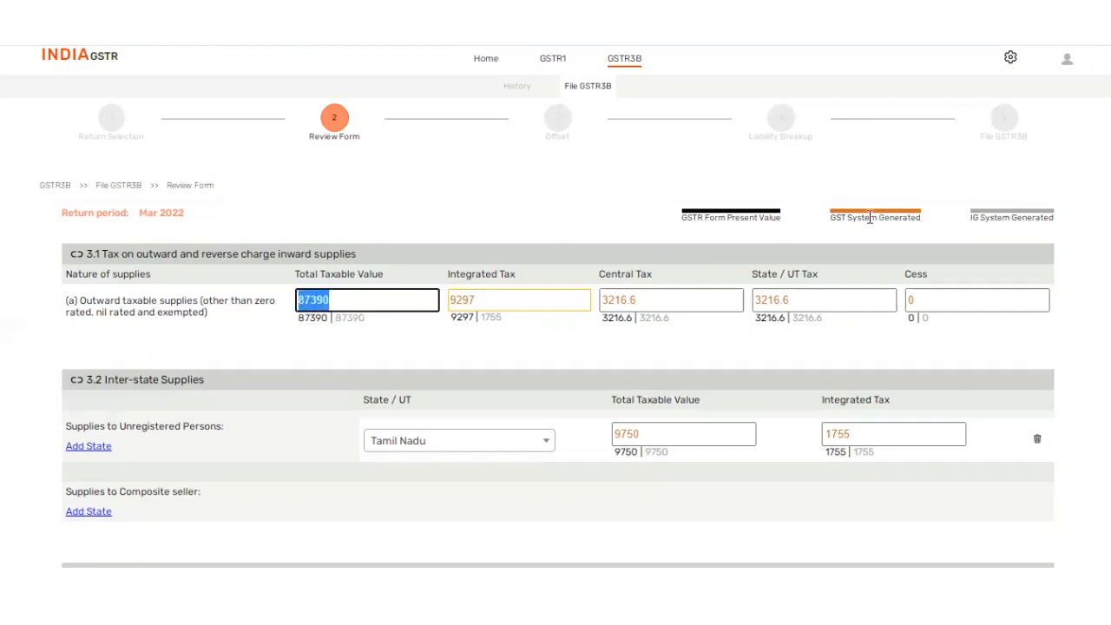
double_click(305, 318)
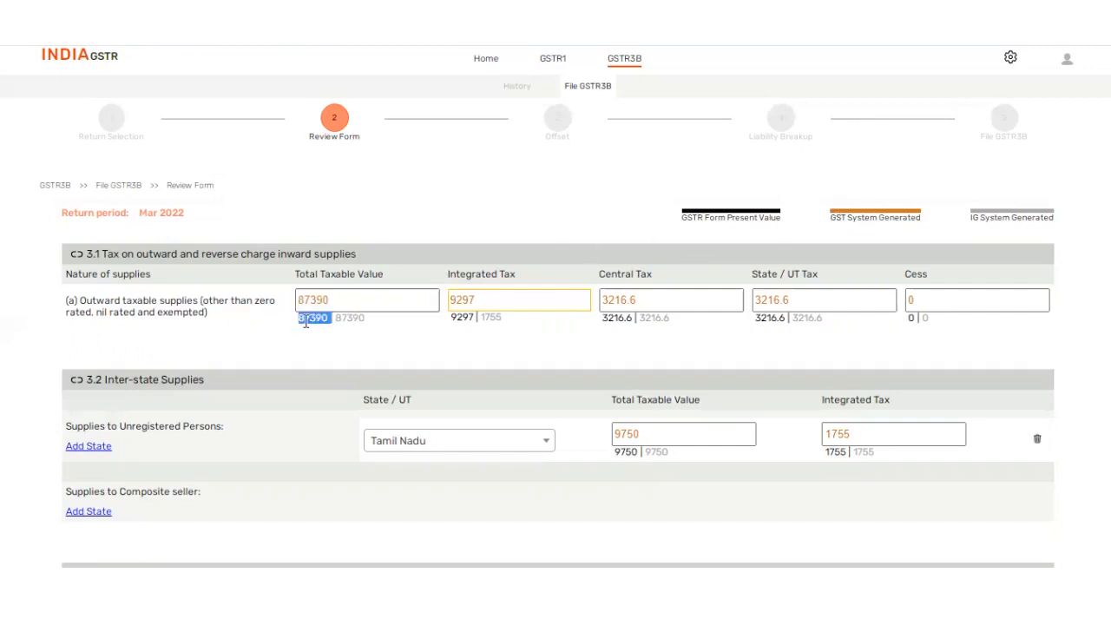
double_click(350, 318)
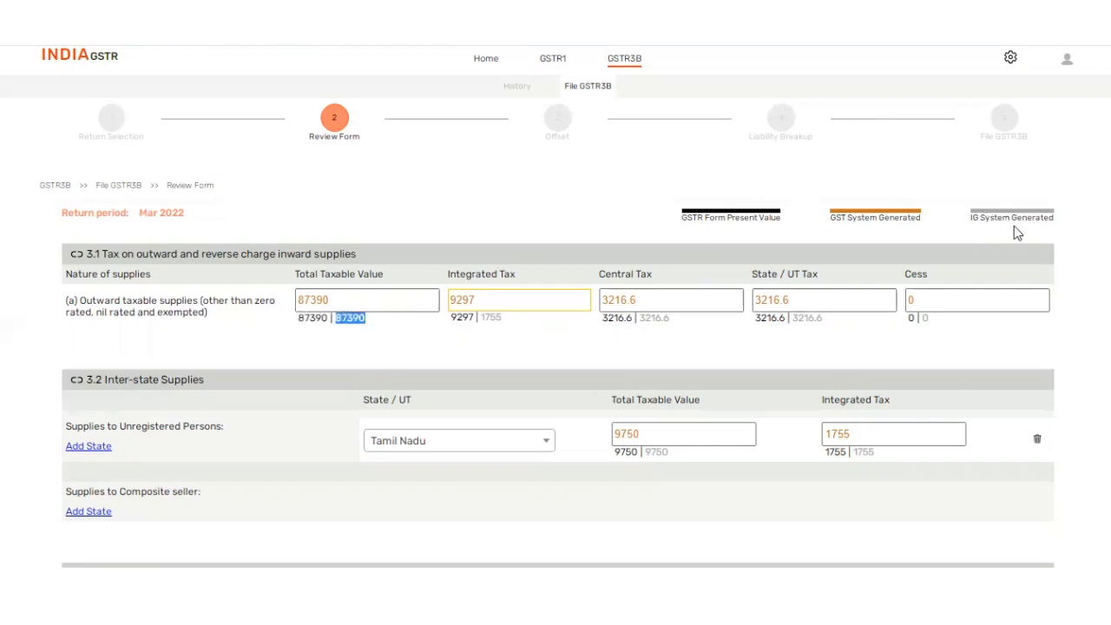
left_click(344, 342)
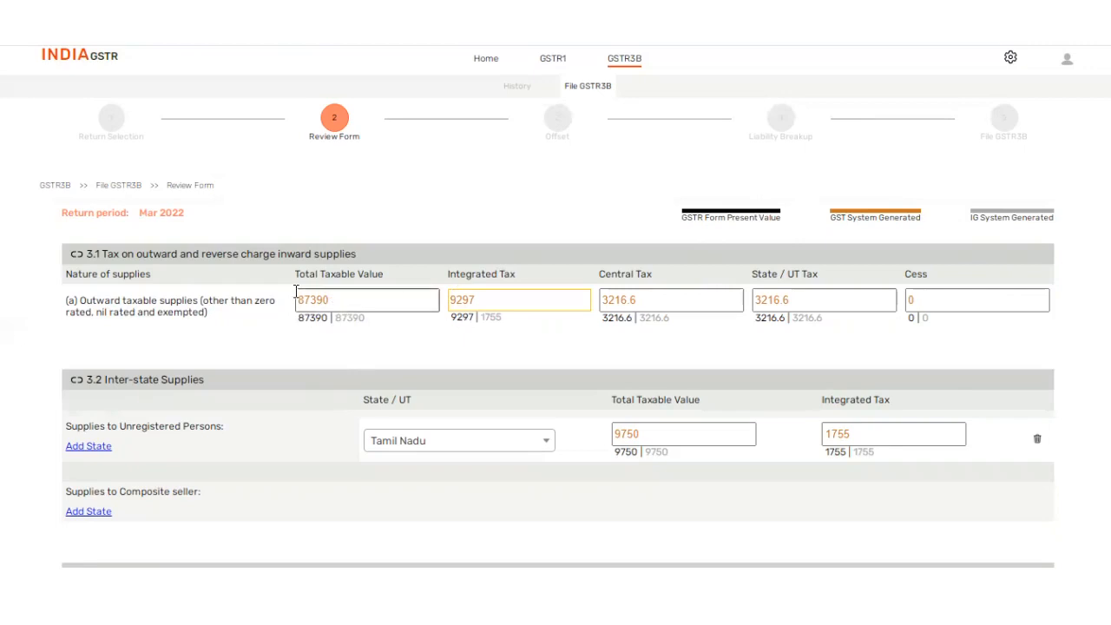
double_click(313, 318)
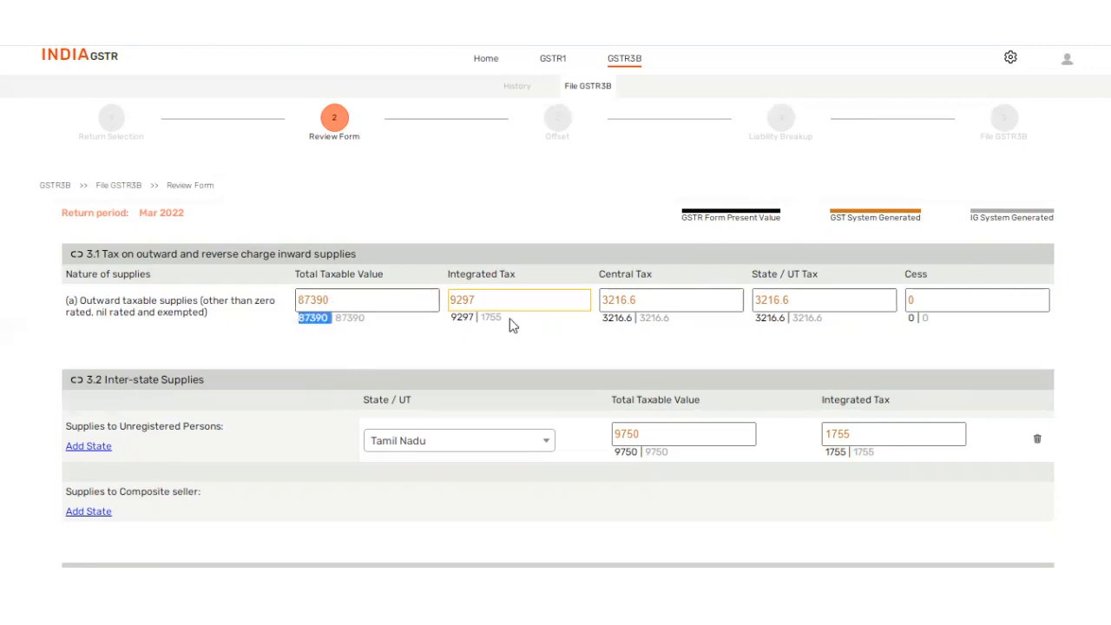
triple_click(850, 219)
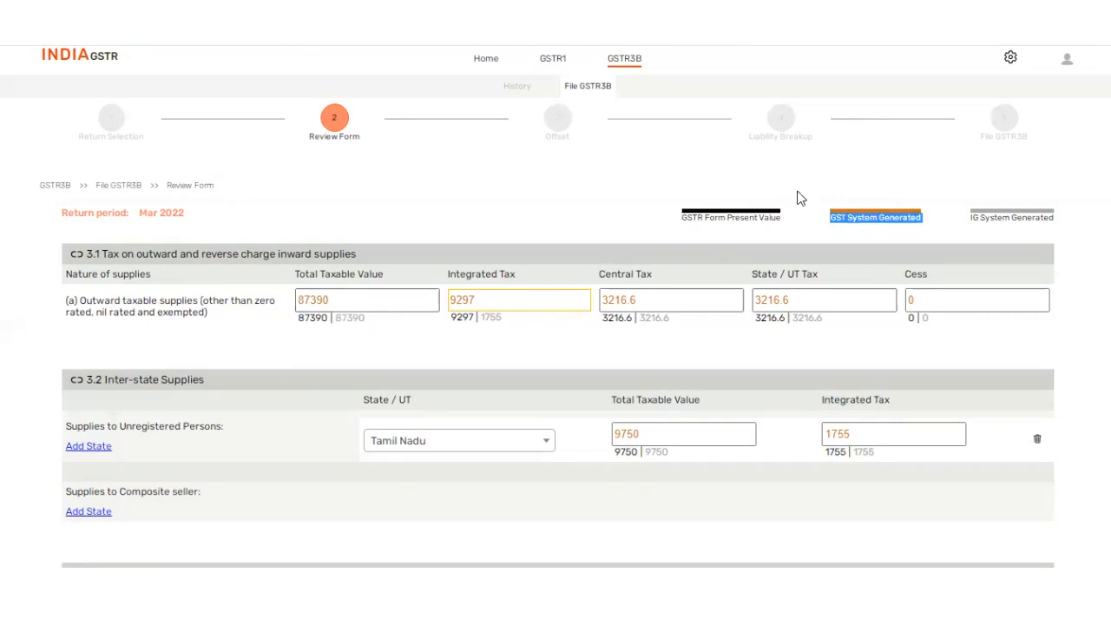
triple_click(744, 218)
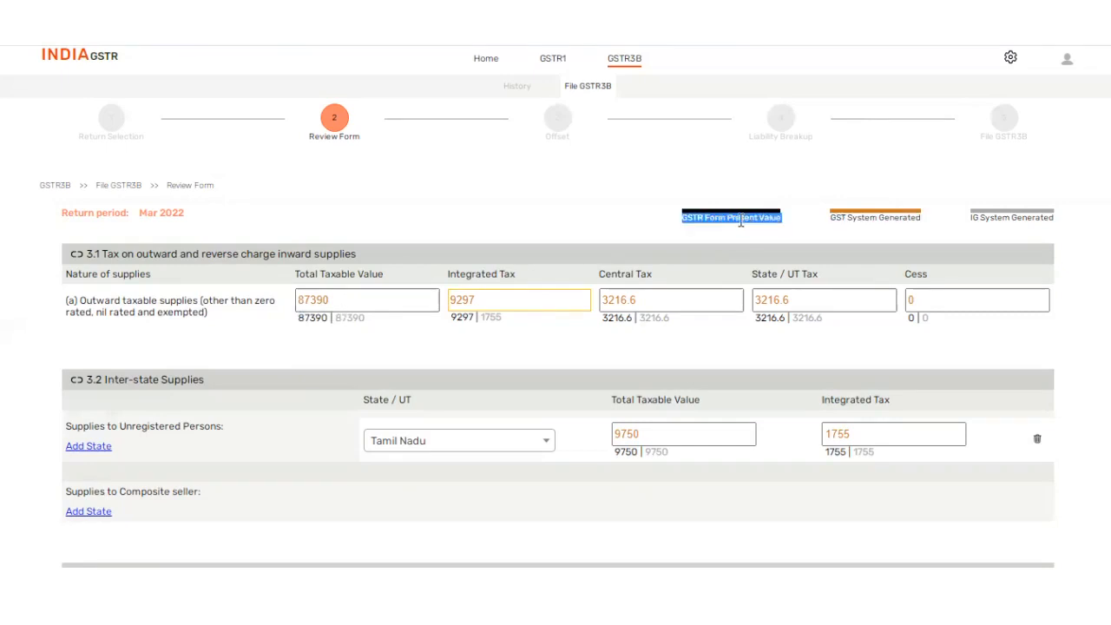
double_click(739, 219)
triple_click(975, 222)
double_click(458, 317)
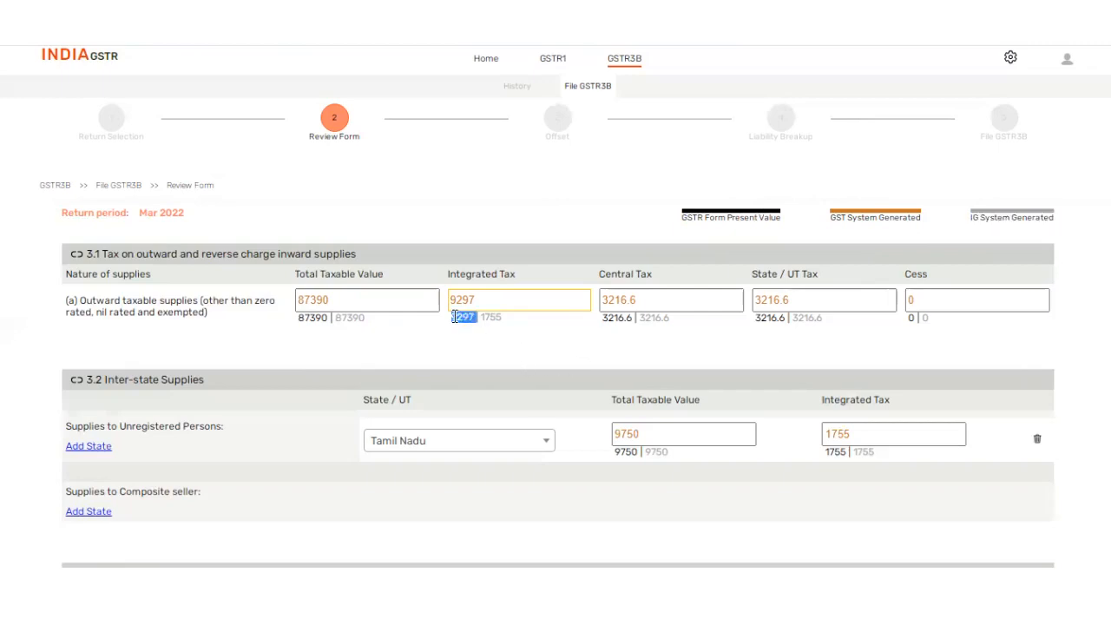
left_click(491, 319)
double_click(464, 319)
double_click(457, 302)
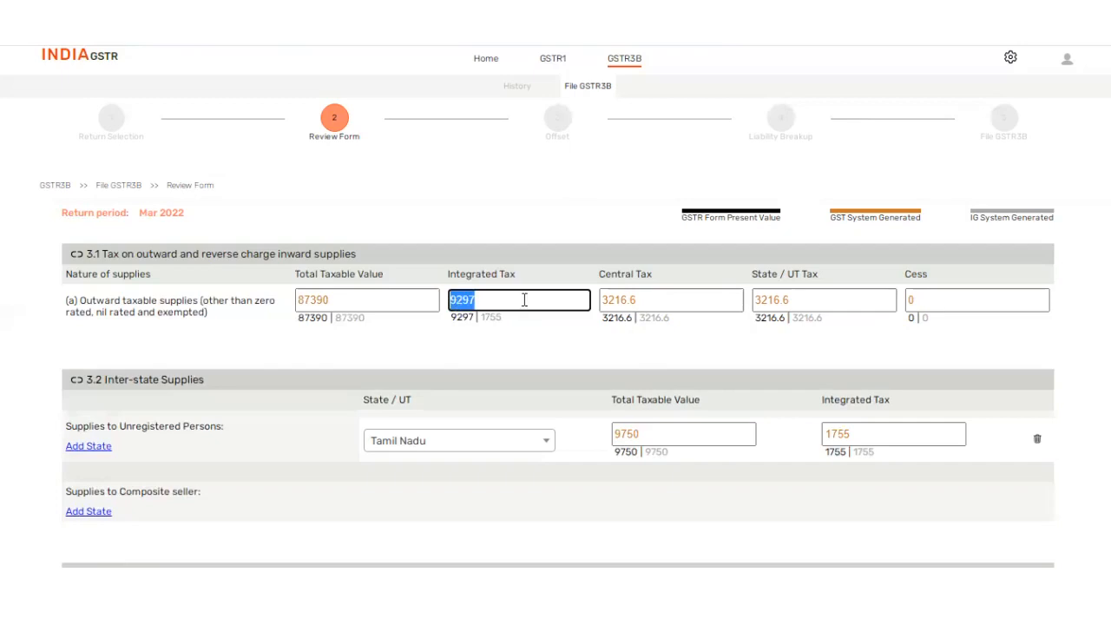
left_click(499, 299)
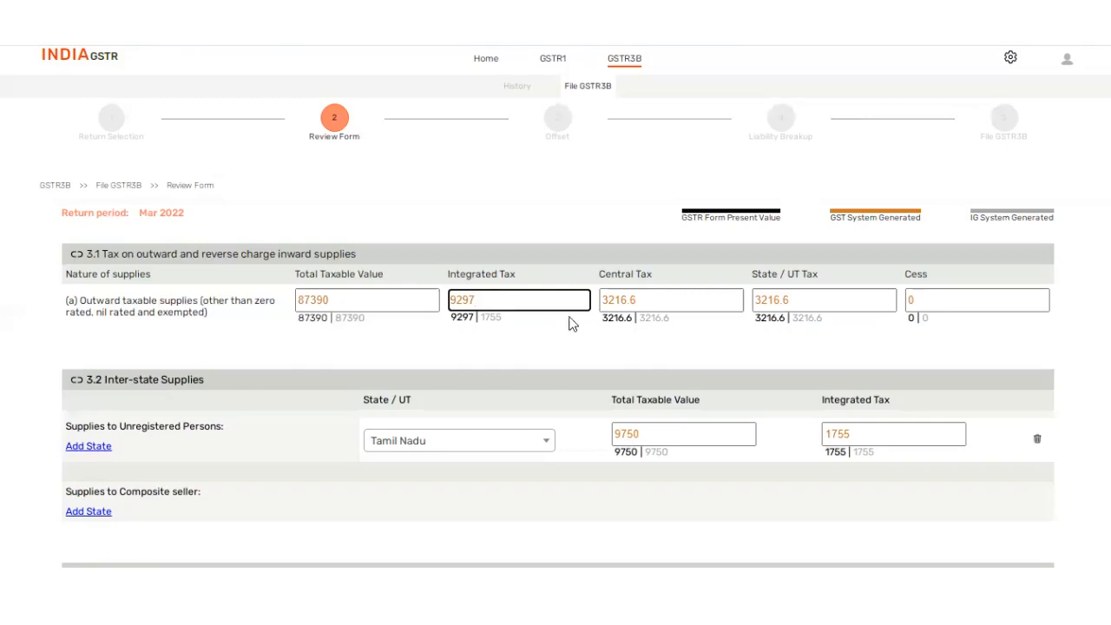
Add a Punjab row under Supplies to Unregistered Persons in section 3.2 Inter-state Supplies
scroll(573, 321, "down", 2)
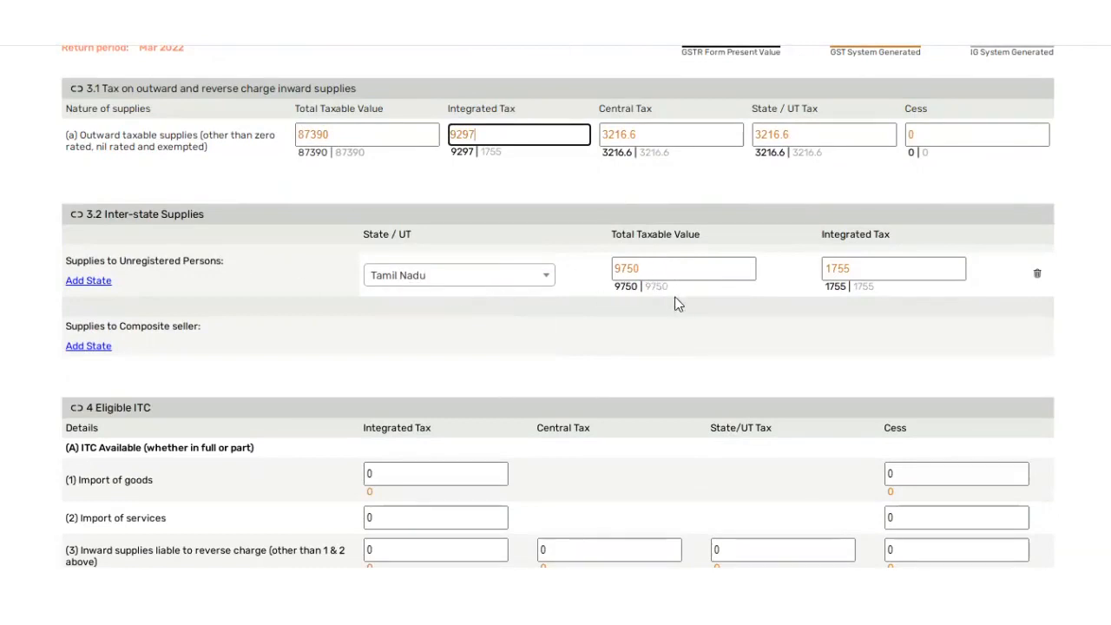
left_click(97, 283)
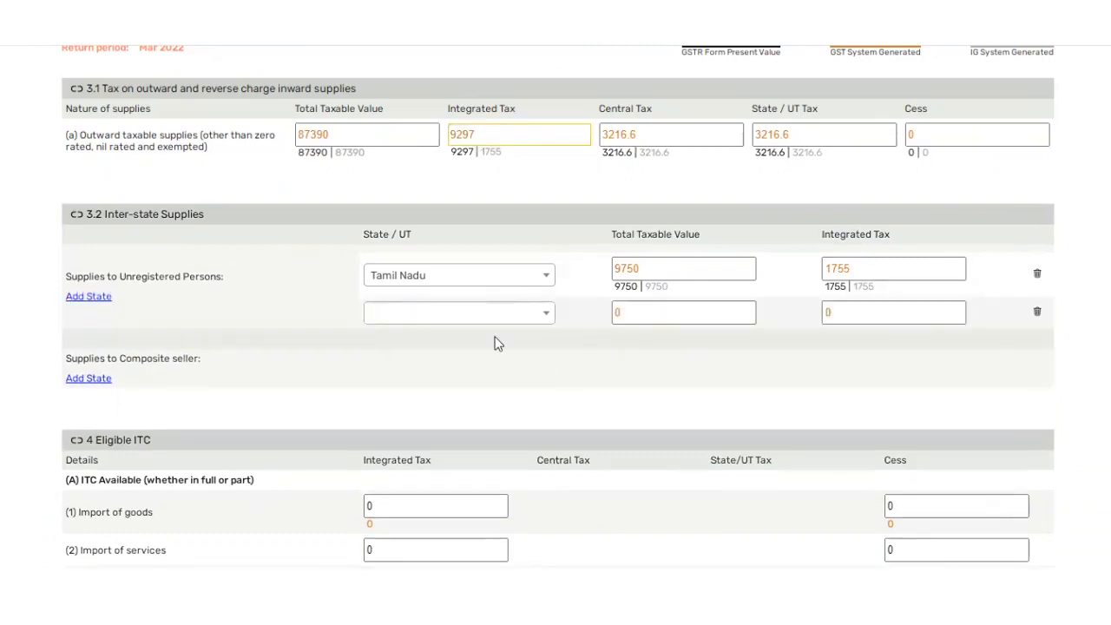
left_click(480, 319)
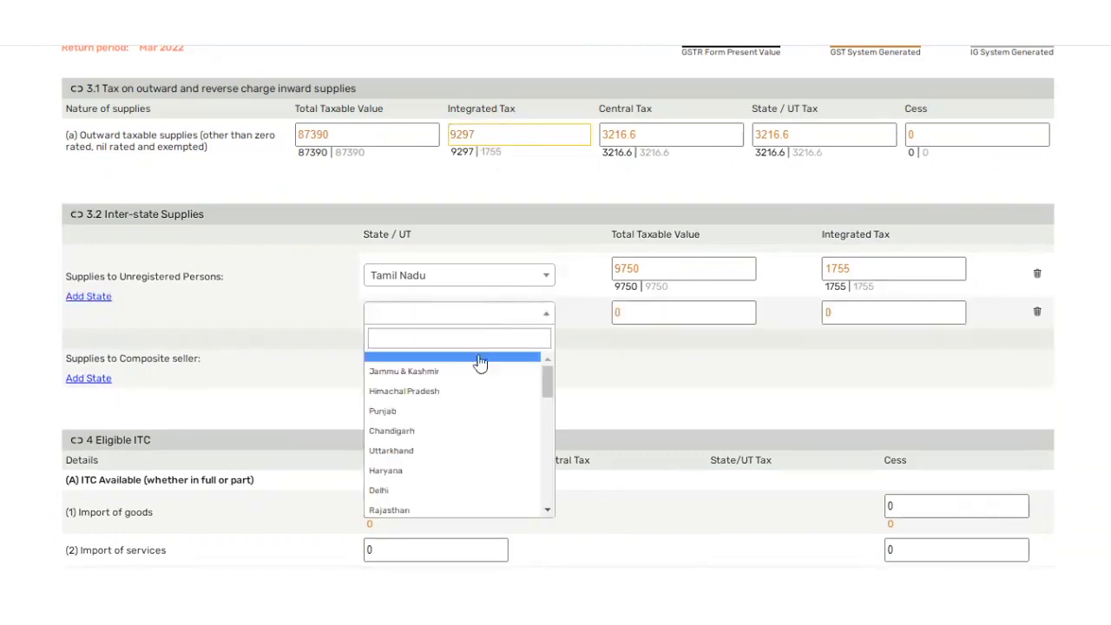
left_click(471, 411)
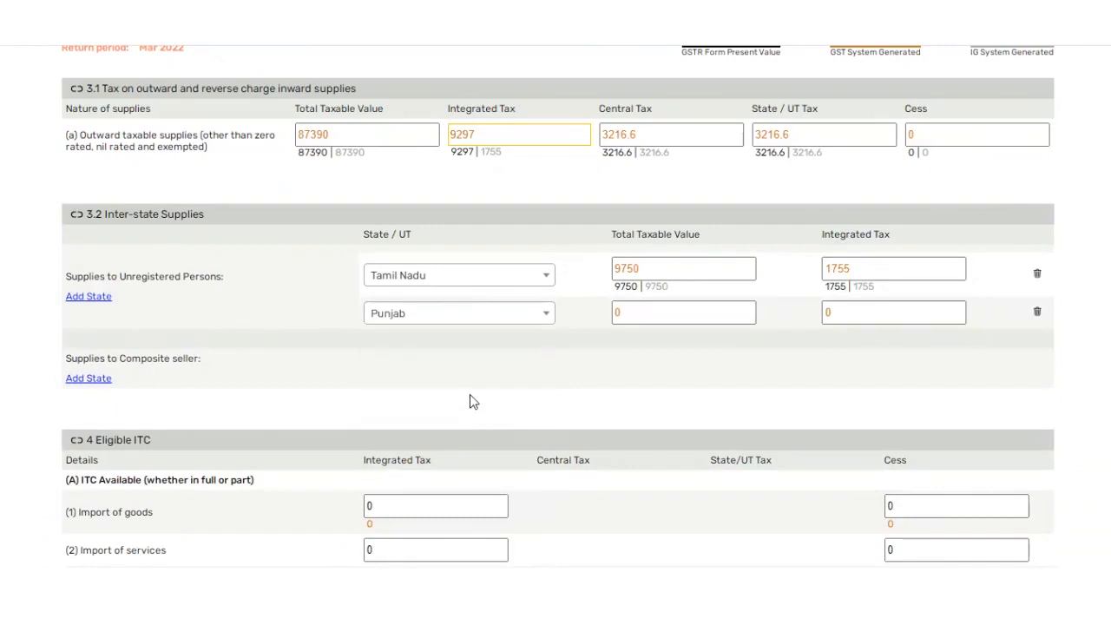
Delete the Punjab row from Supplies to Unregistered Persons in section 3.2
scroll(755, 295, "up", 2)
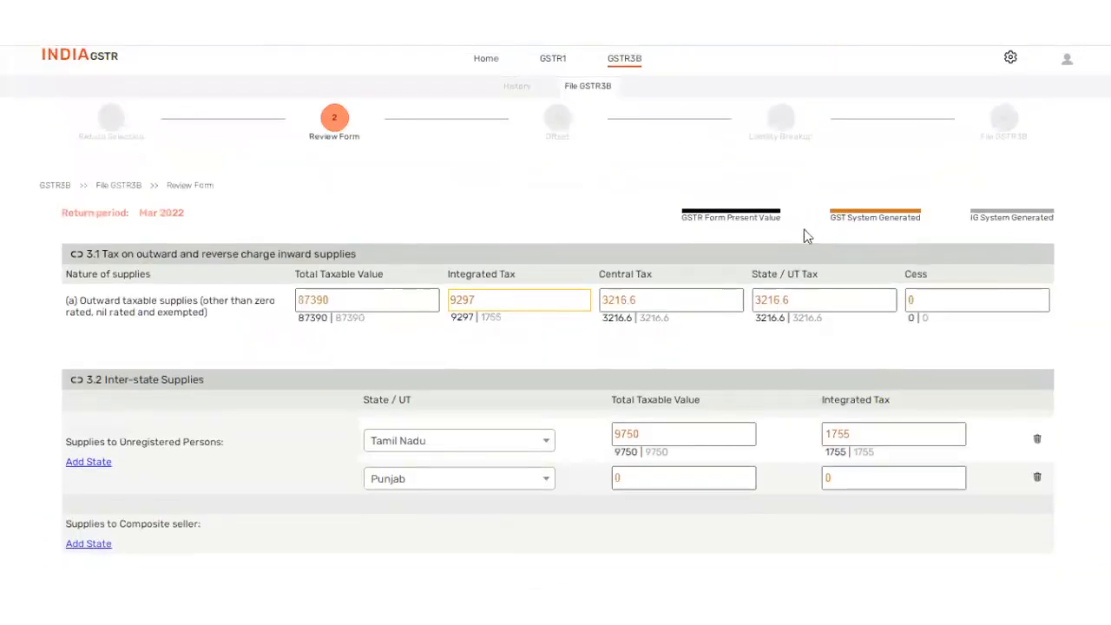
scroll(784, 321, "down", 1)
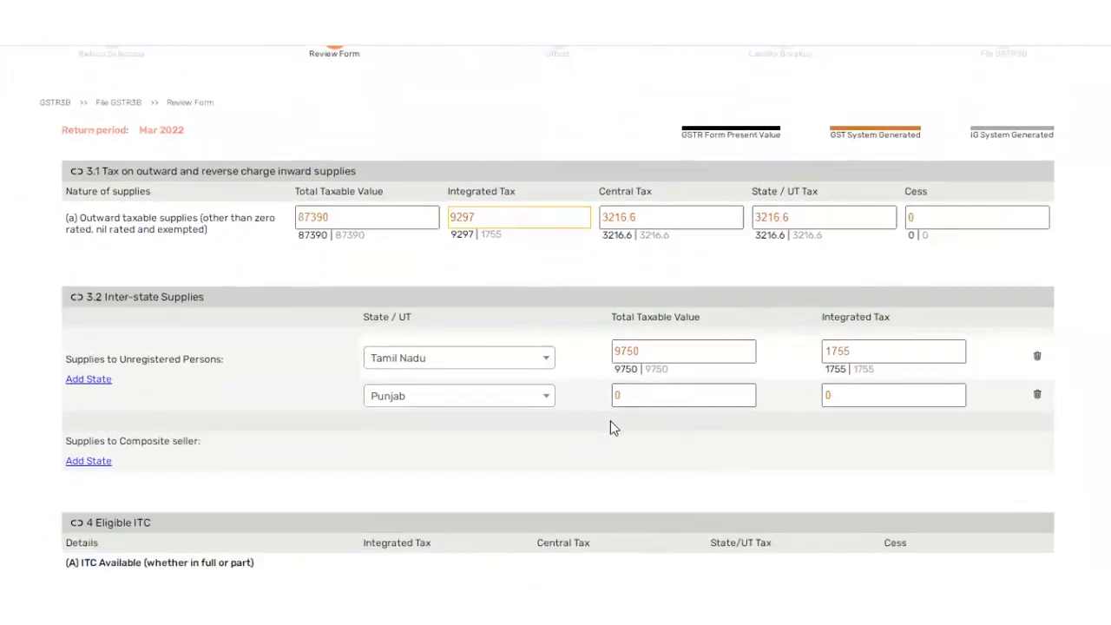
left_click(1037, 398)
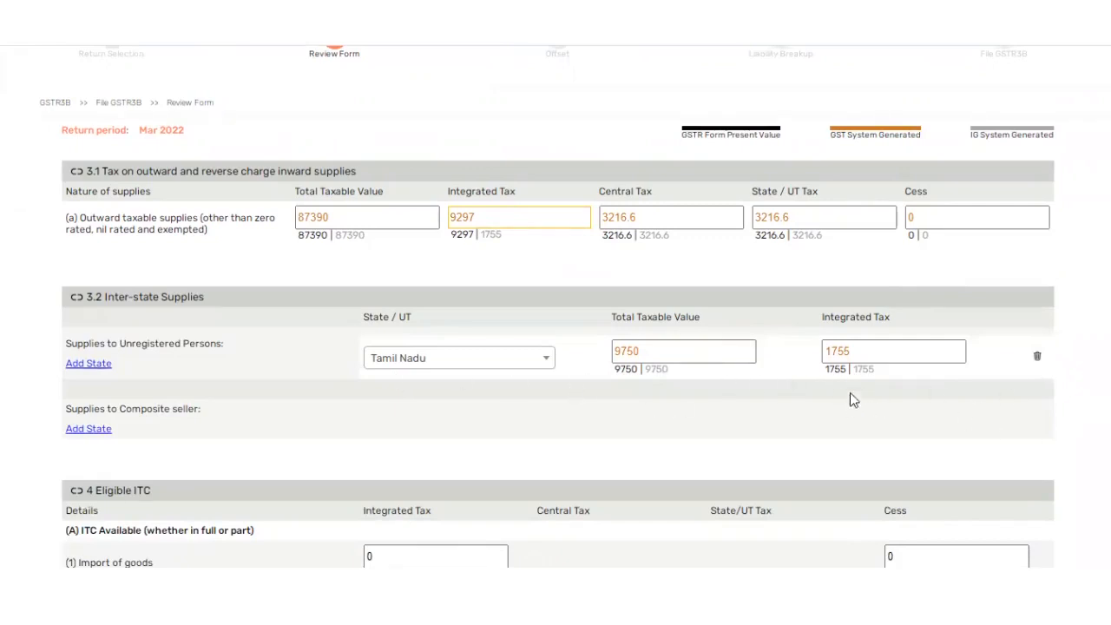
Review the Eligible ITC figures in section 4 against the colour legend and the supply values in sections 3.1 and 3.2
scroll(908, 386, "down", 2)
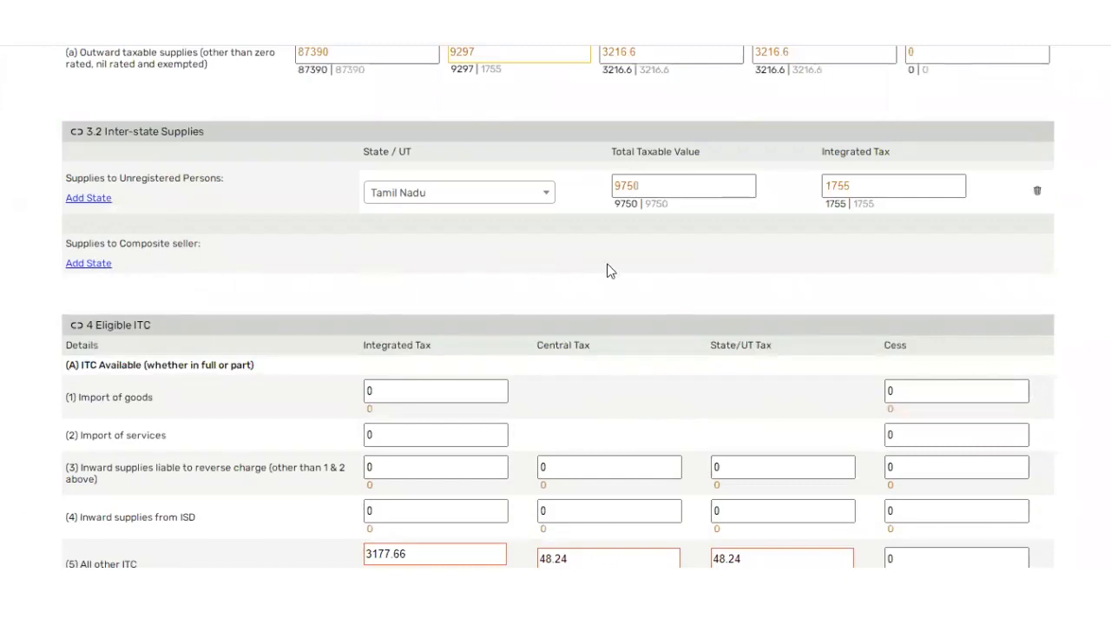
scroll(630, 285, "down", 3)
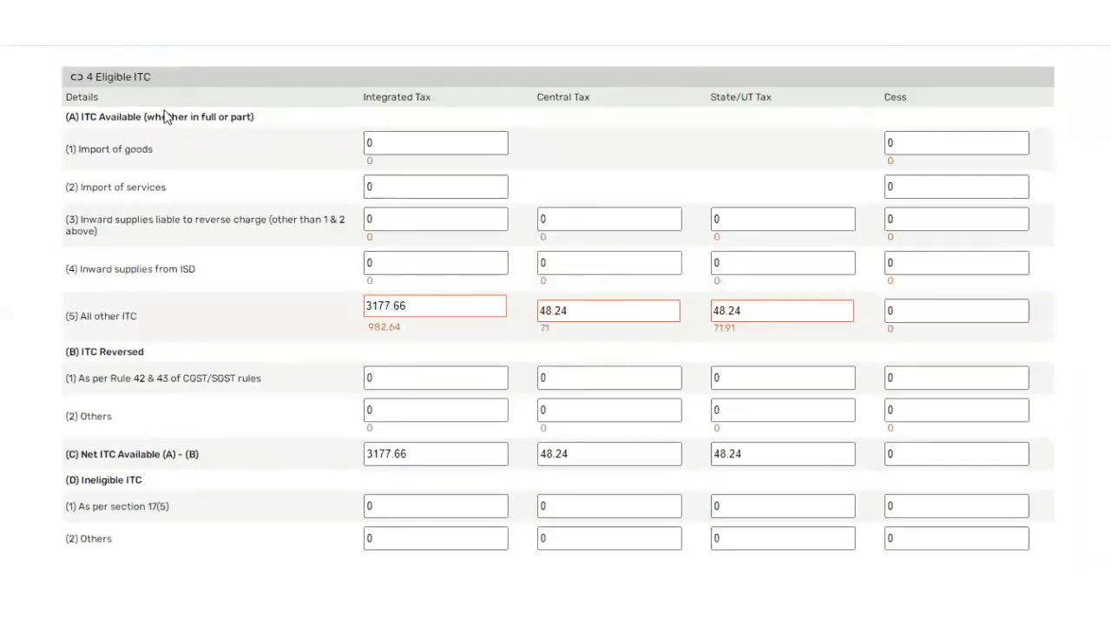
scroll(909, 236, "up", 4)
scroll(910, 235, "up", 3)
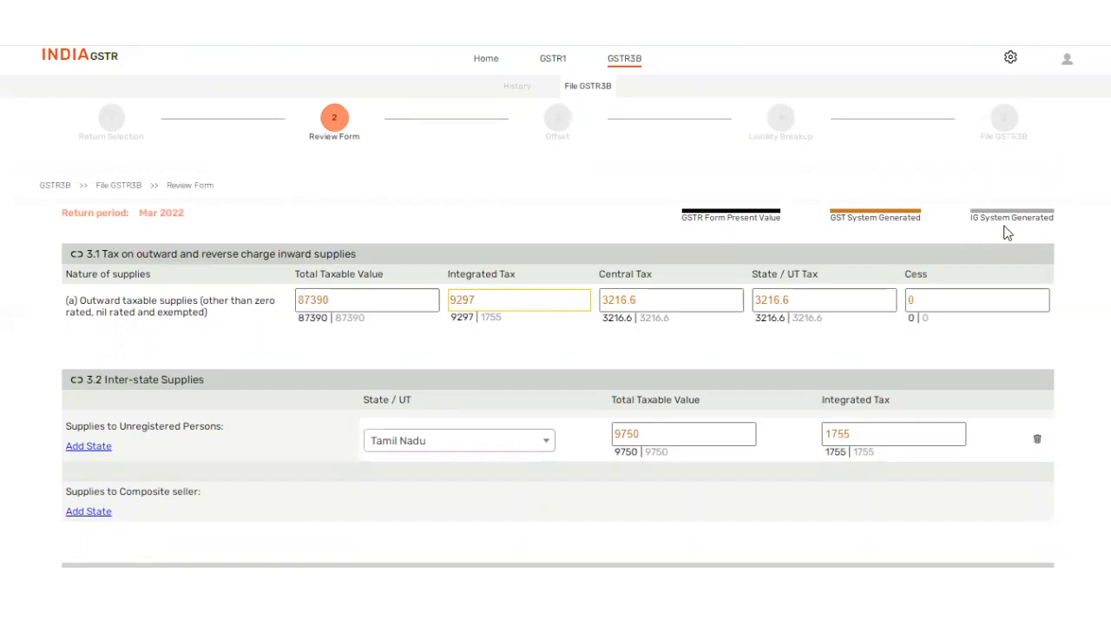
scroll(732, 476, "down", 4)
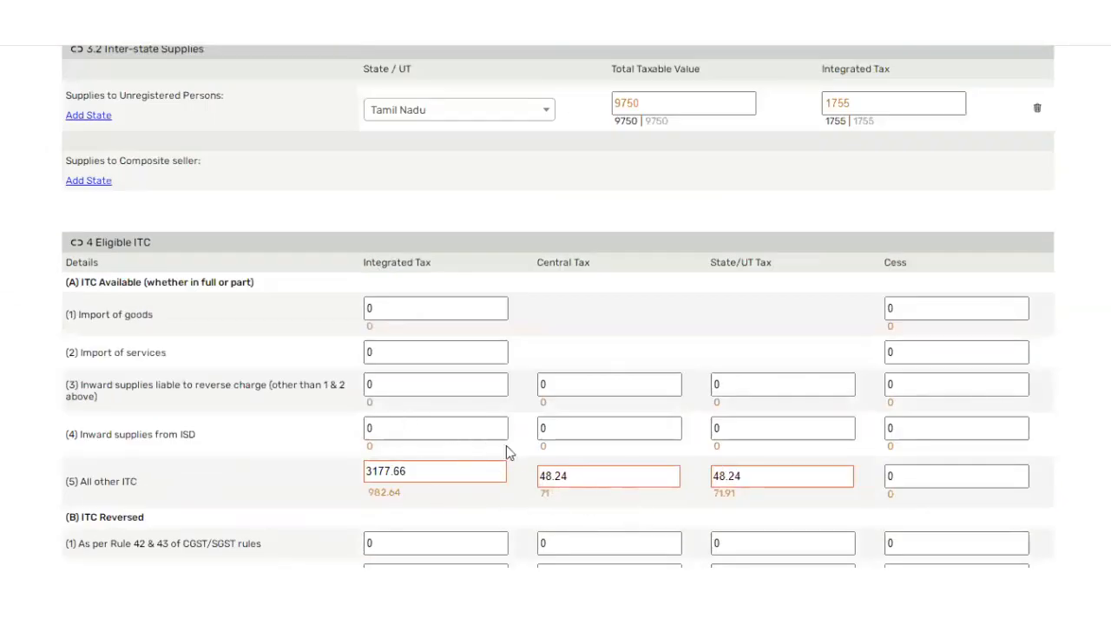
scroll(926, 372, "up", 4)
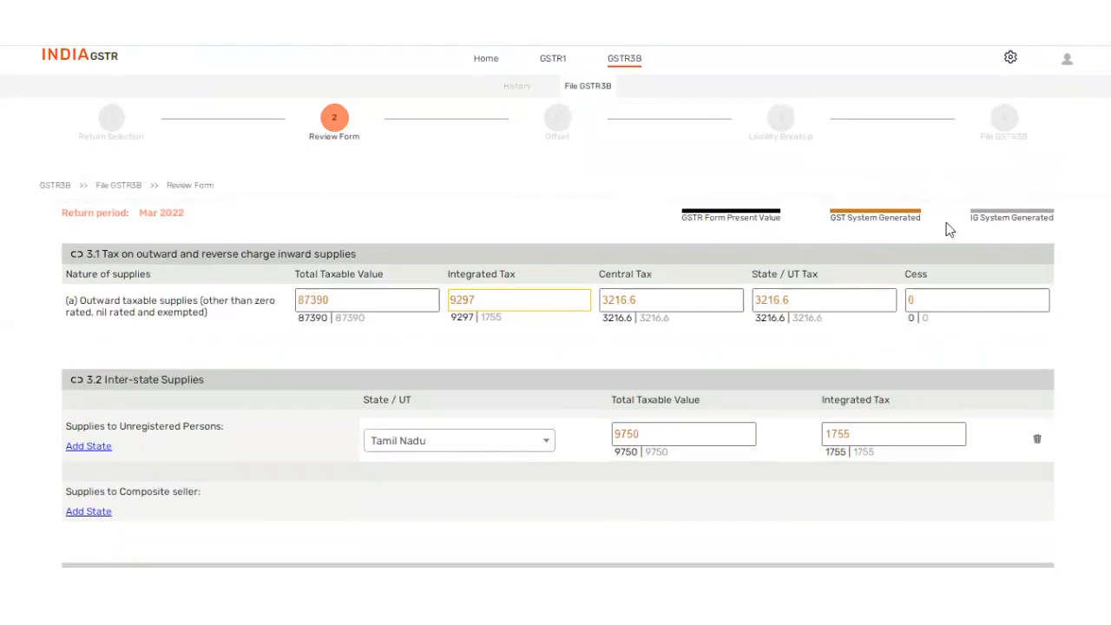
scroll(946, 229, "down", 6)
scroll(486, 330, "up", 1)
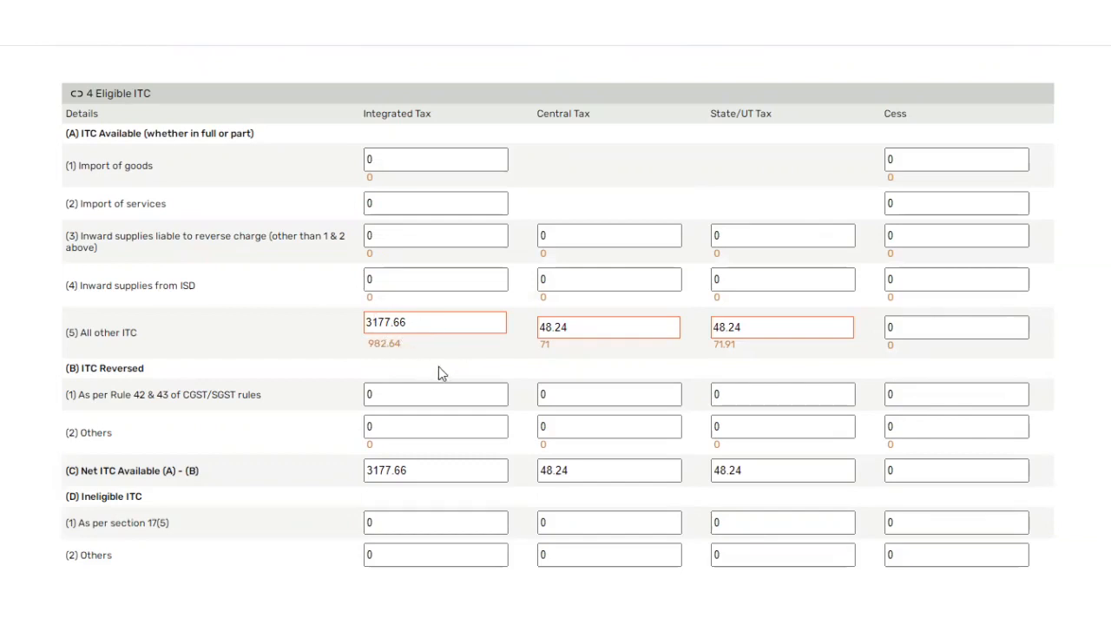
scroll(580, 267, "up", 6)
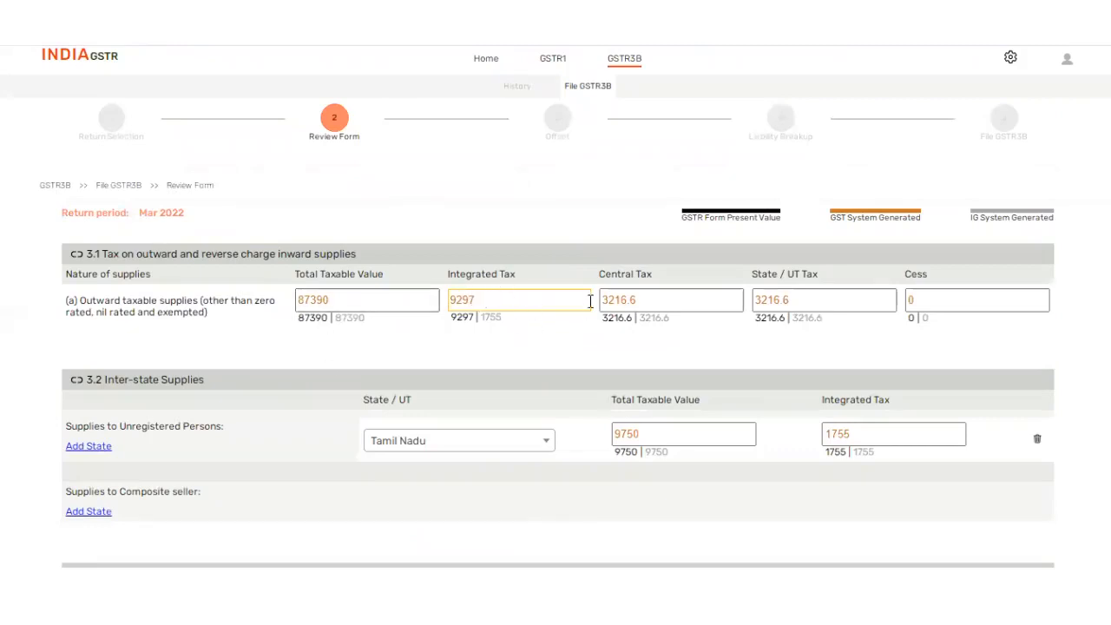
scroll(577, 360, "down", 1)
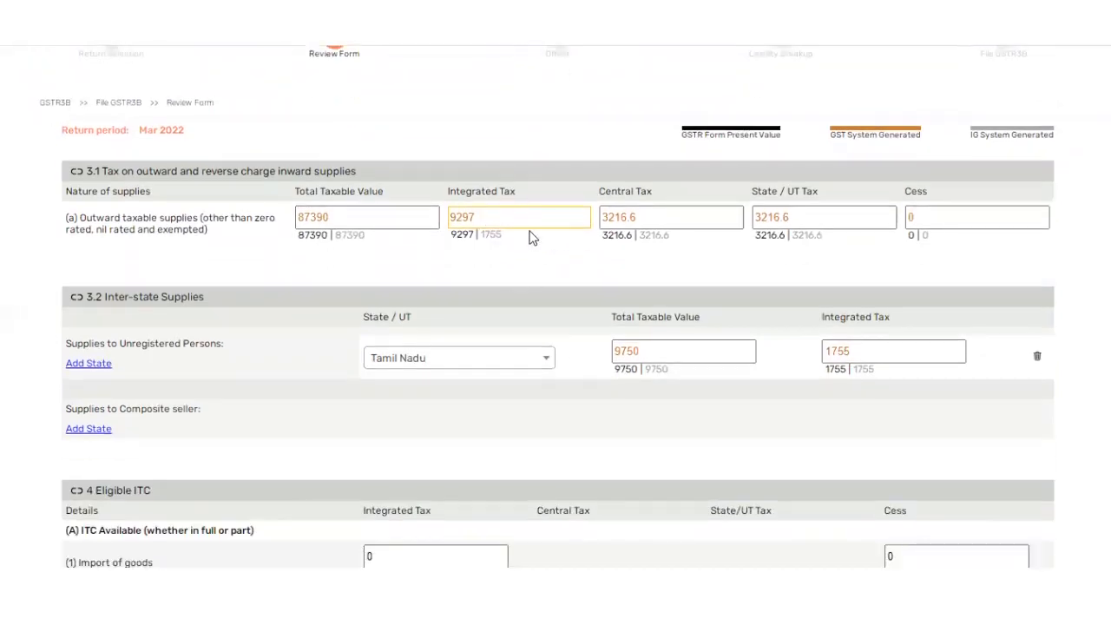
Set the Integrated Tax for Import of services under ITC Available in section 4 to 100
scroll(577, 268, "down", 5)
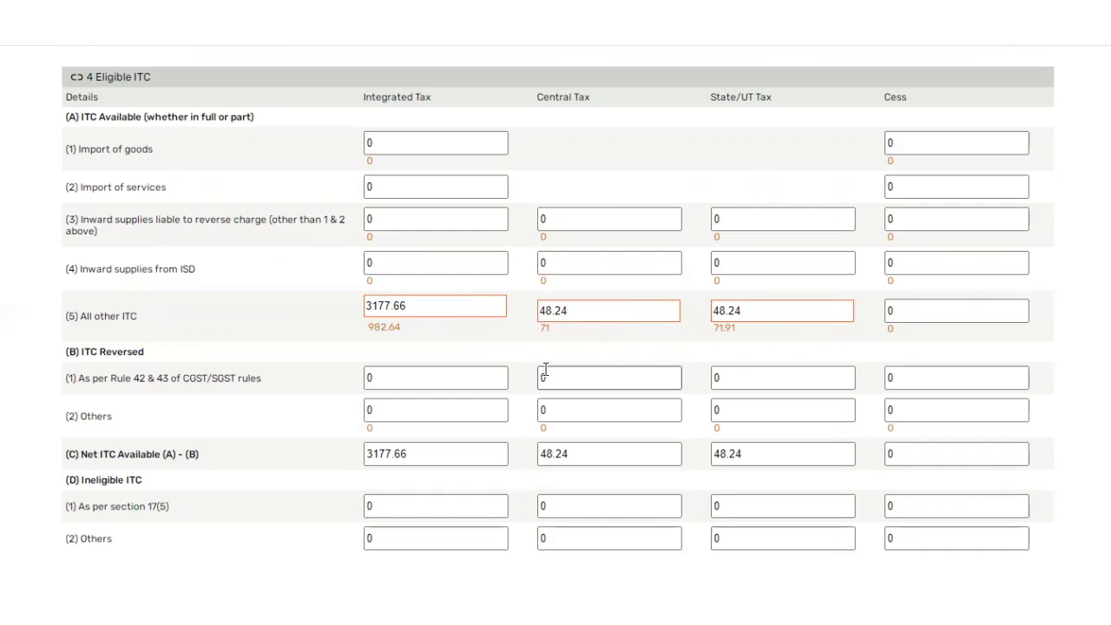
scroll(545, 370, "down", 1)
scroll(545, 370, "down", 2)
scroll(529, 368, "up", 3)
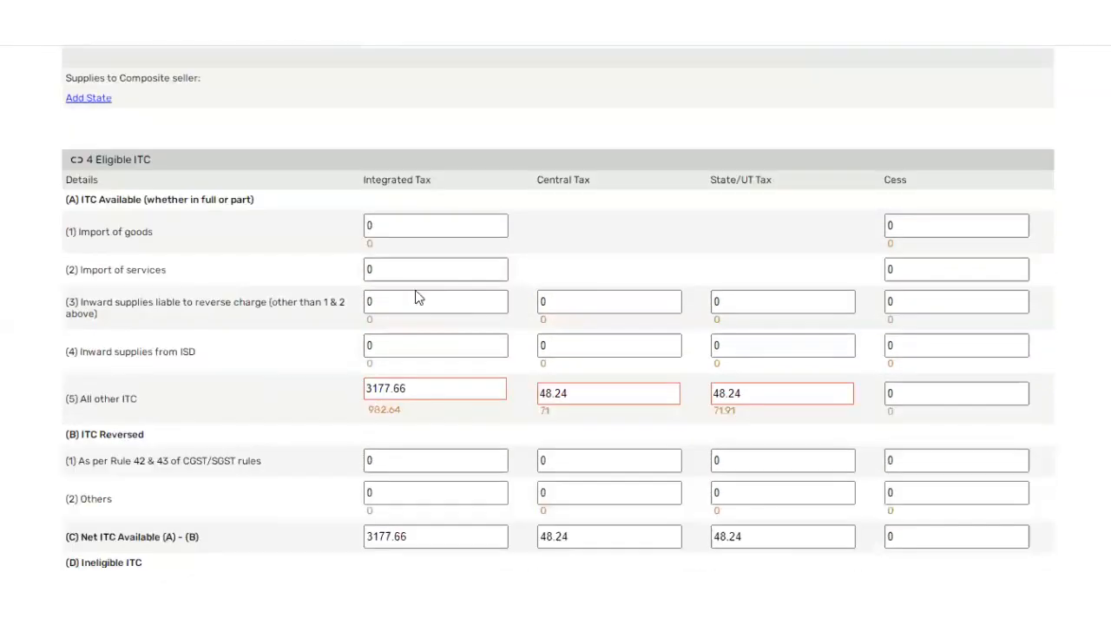
left_click(406, 270)
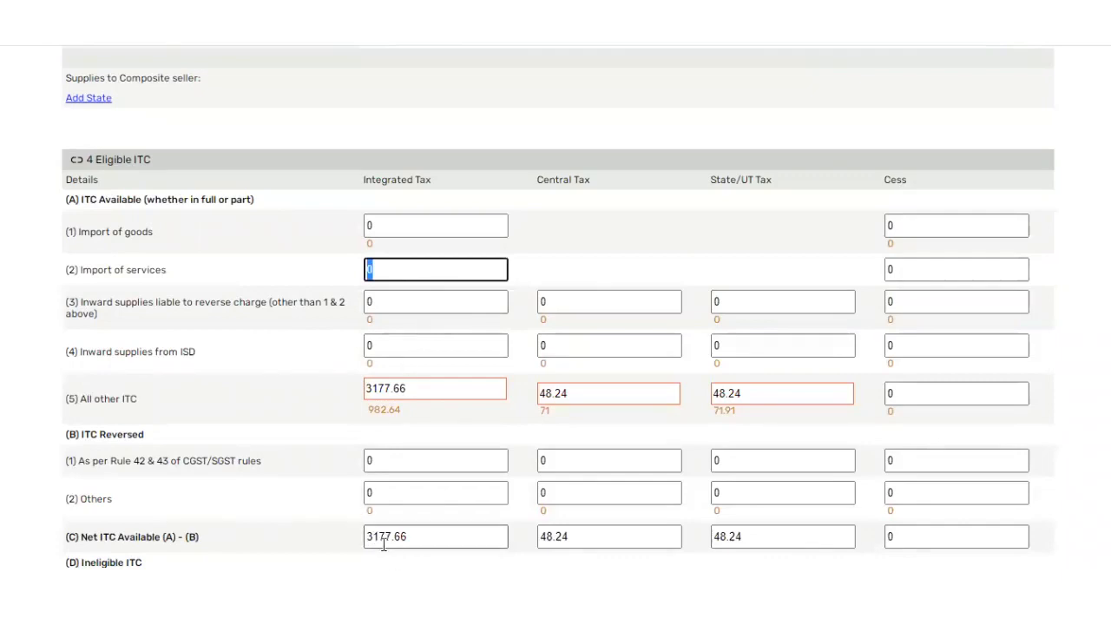
type("100")
key("Tab")
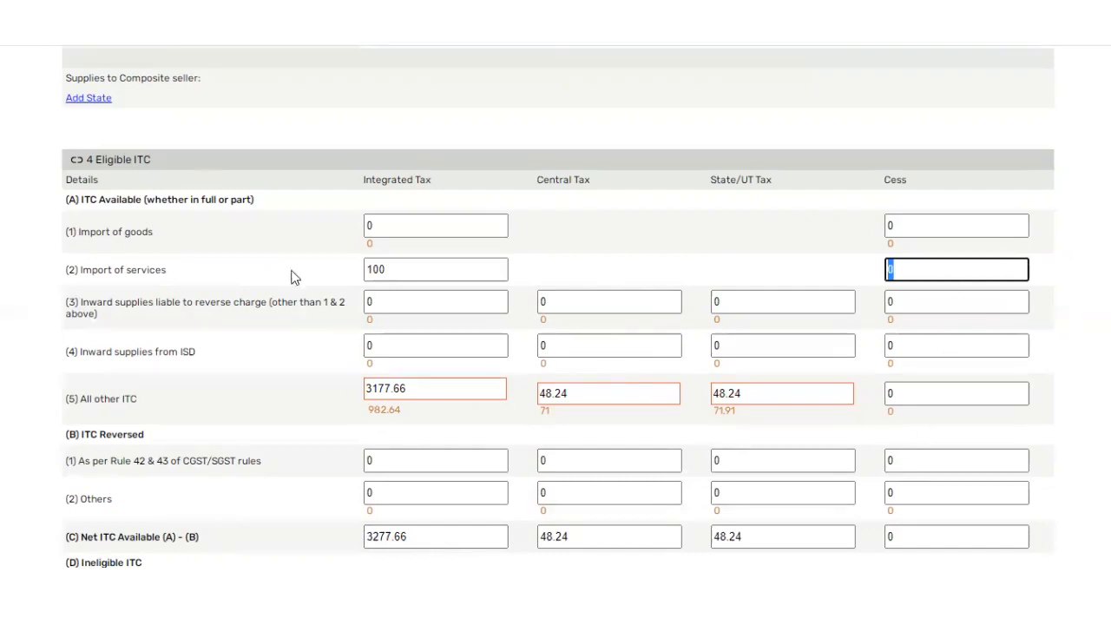
Reset the Integrated Tax for Import of services in section 4 to 0
left_click(411, 268)
double_click(410, 268)
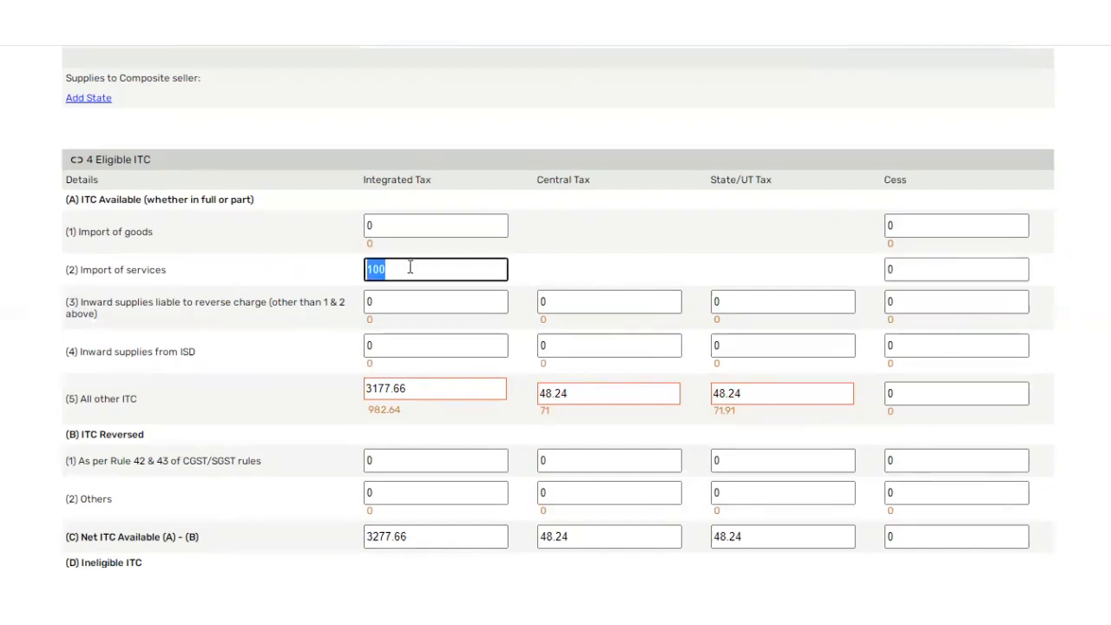
type("0")
key("Tab")
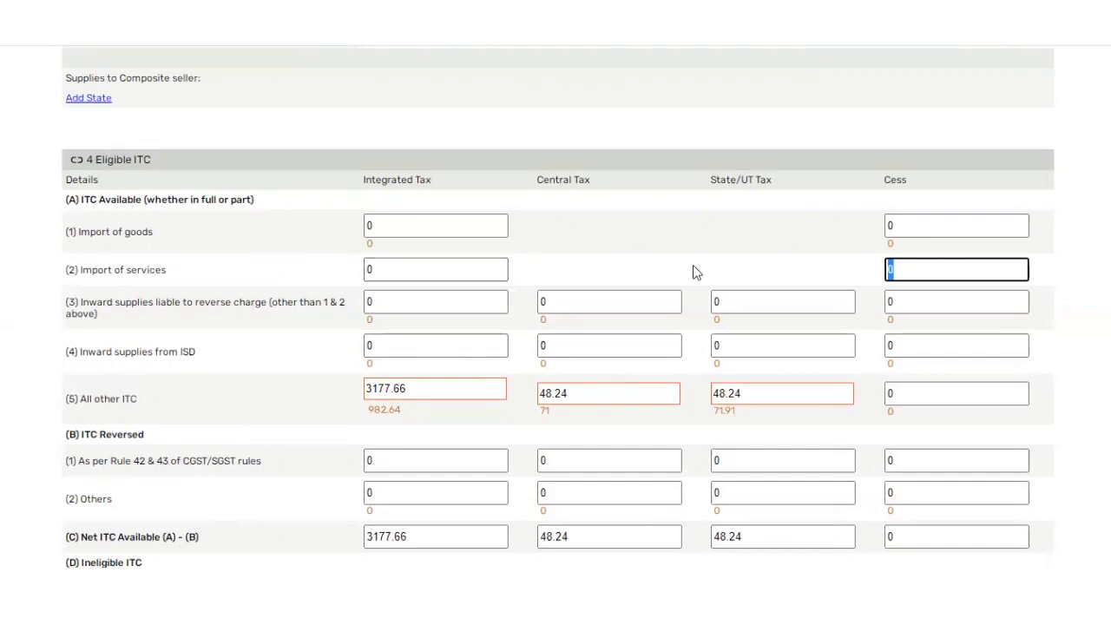
Review the Interest and Late Fees entries for Integrated, Central and State/UT Tax in section 5.1
scroll(694, 273, "down", 1)
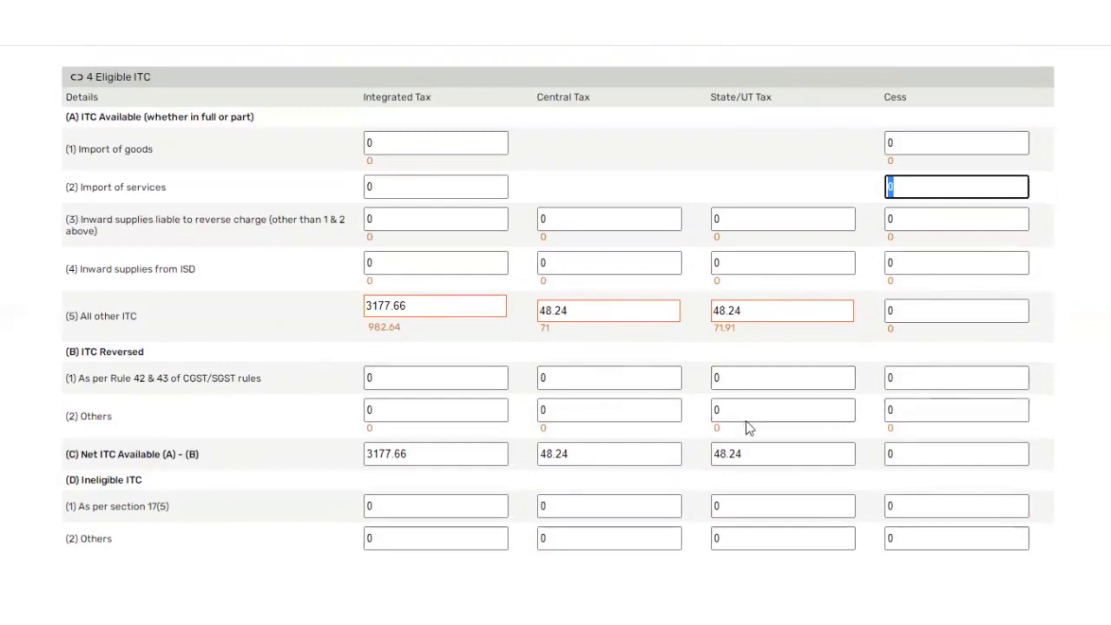
scroll(599, 447, "down", 3)
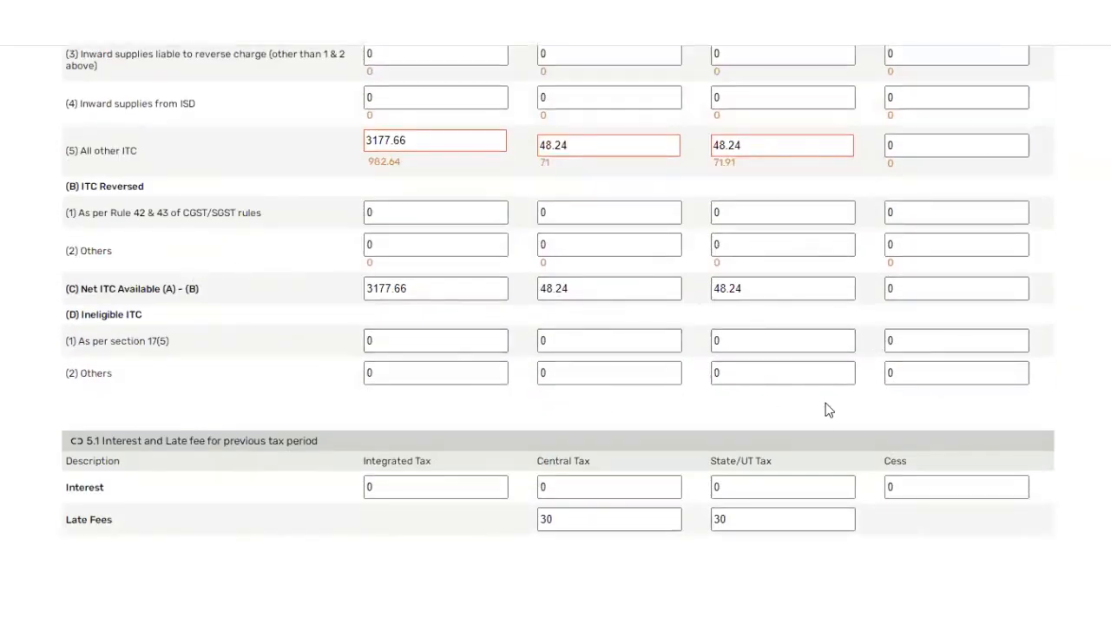
scroll(826, 404, "down", 1)
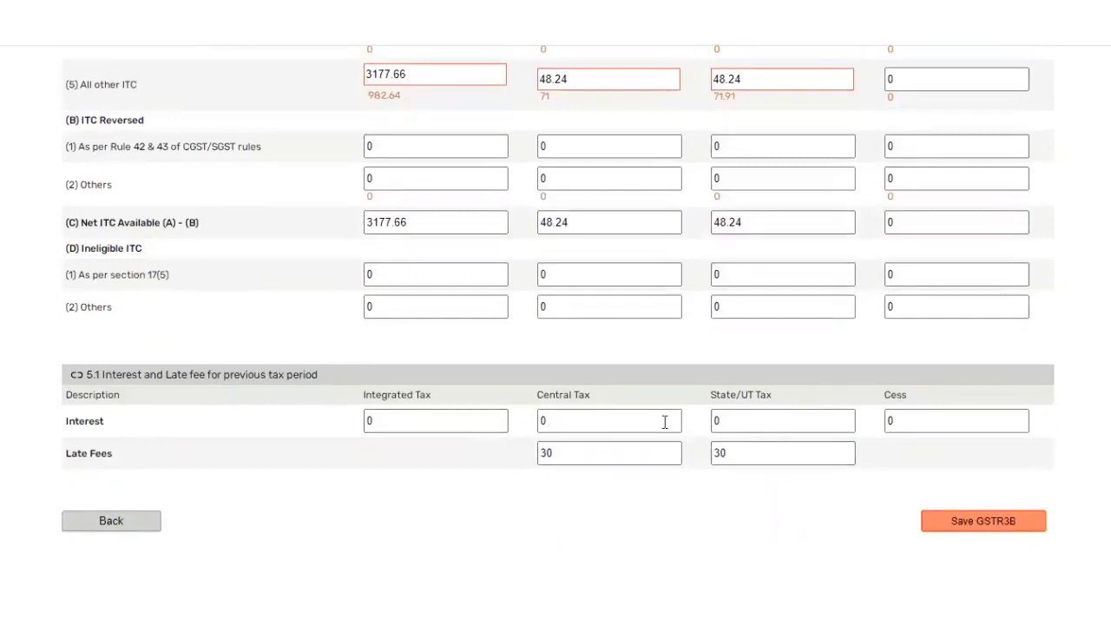
left_click(428, 423)
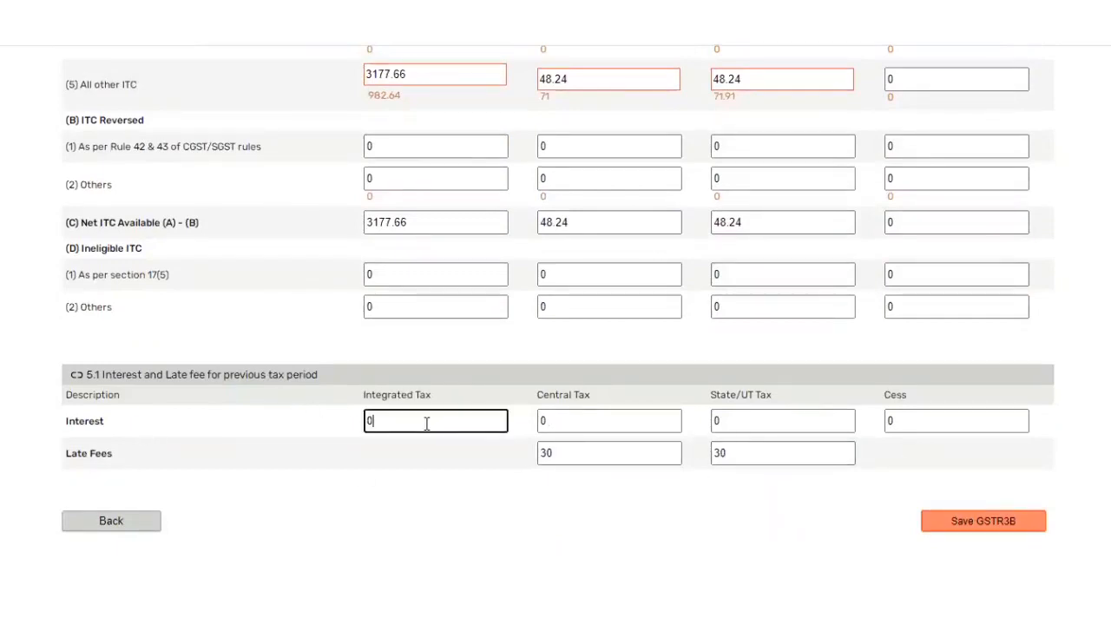
left_click(602, 425)
left_click(777, 419)
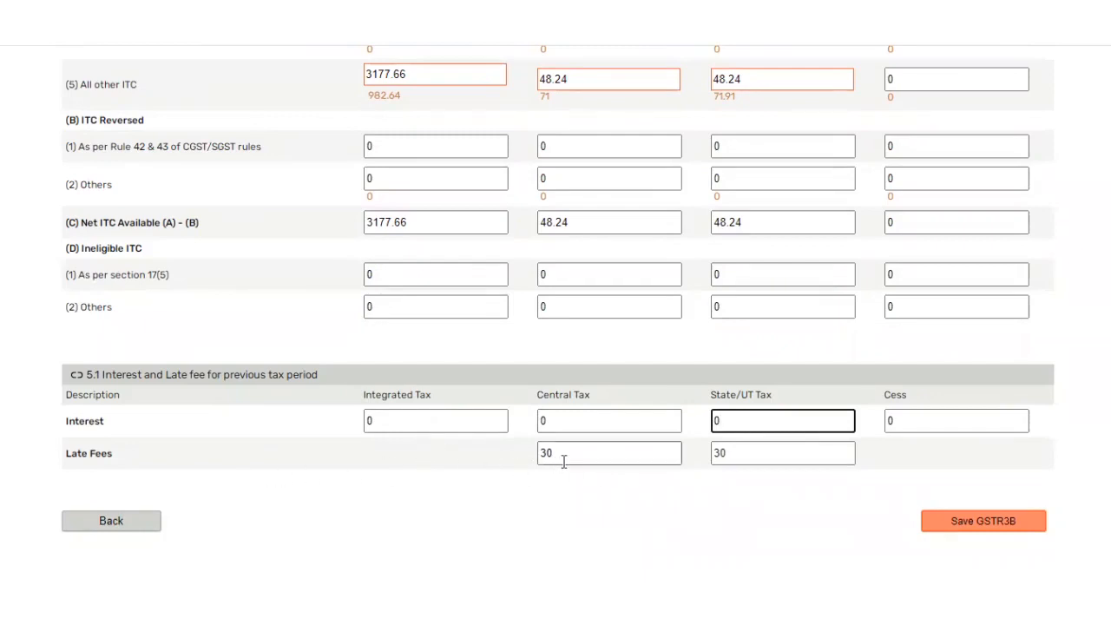
left_click_drag(563, 459, 524, 458)
left_click(774, 459)
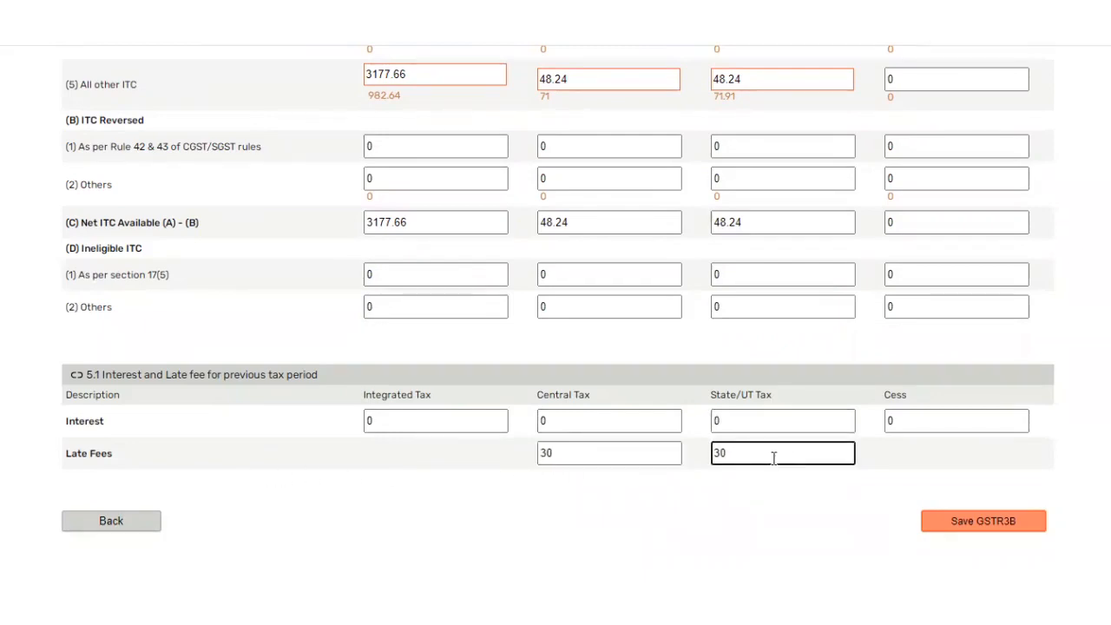
left_click_drag(620, 459, 542, 460)
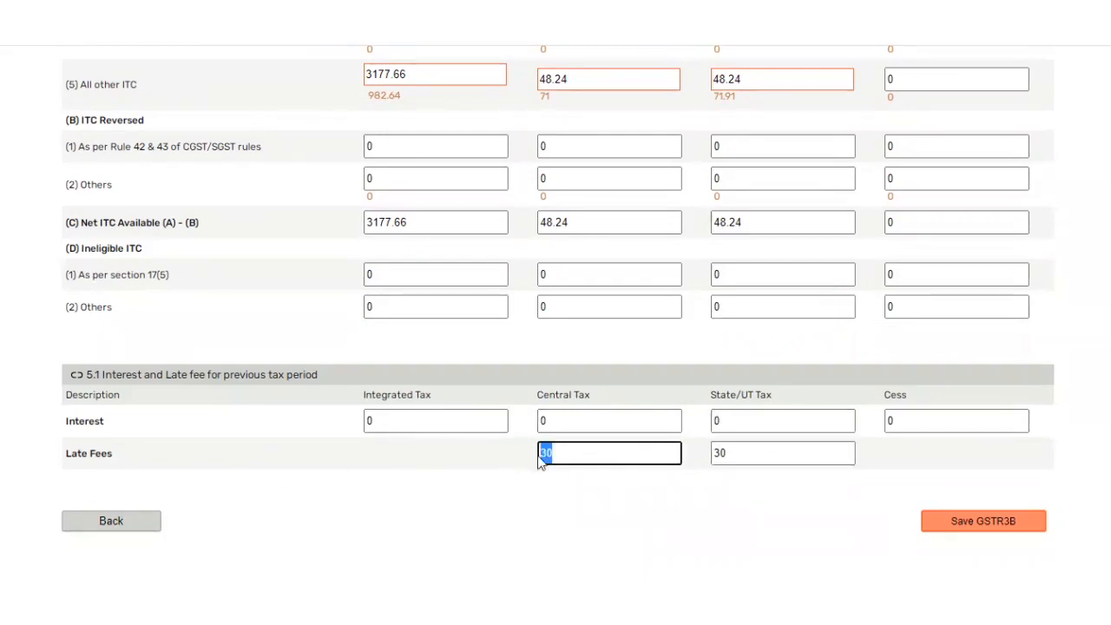
left_click(773, 453)
double_click(731, 450)
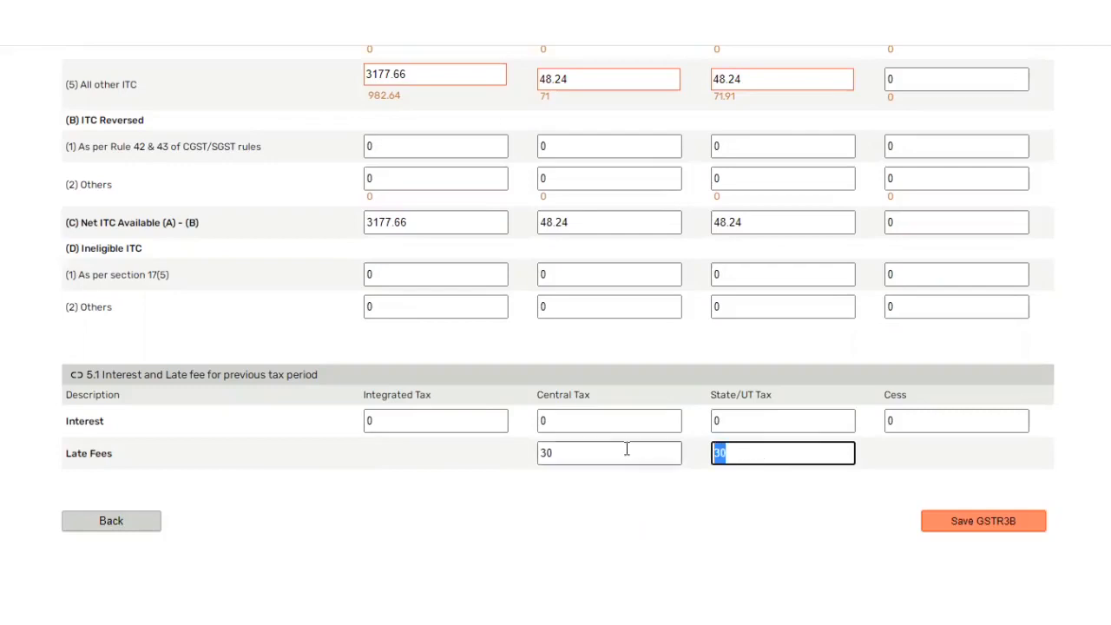
left_click_drag(627, 449, 469, 457)
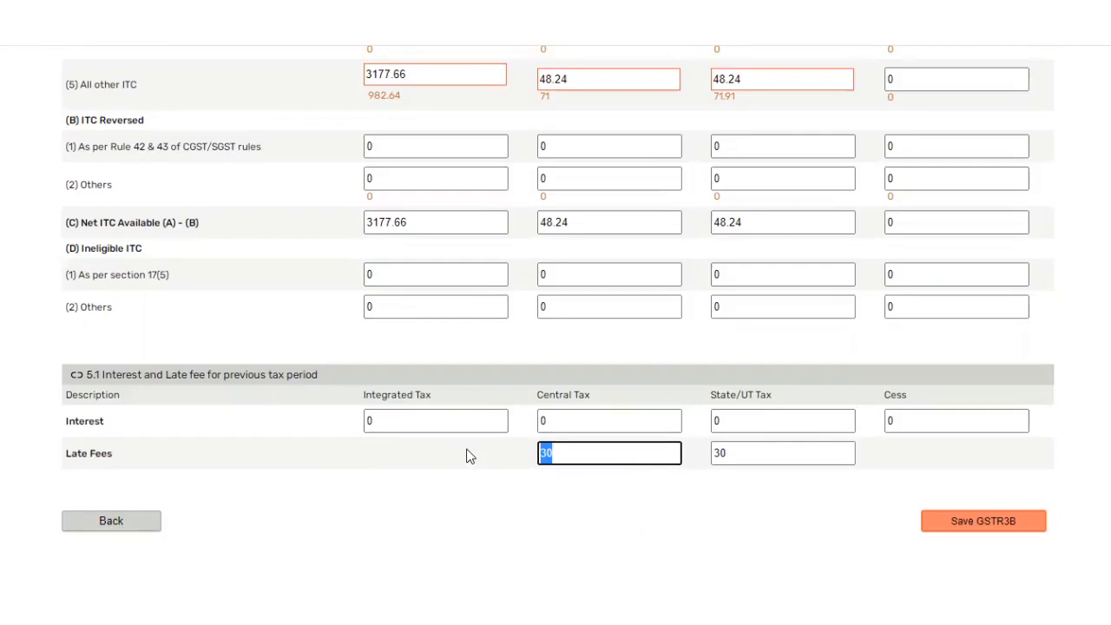
Save the reviewed GSTR3B form and proceed to the Offset stage
scroll(559, 352, "up", 8)
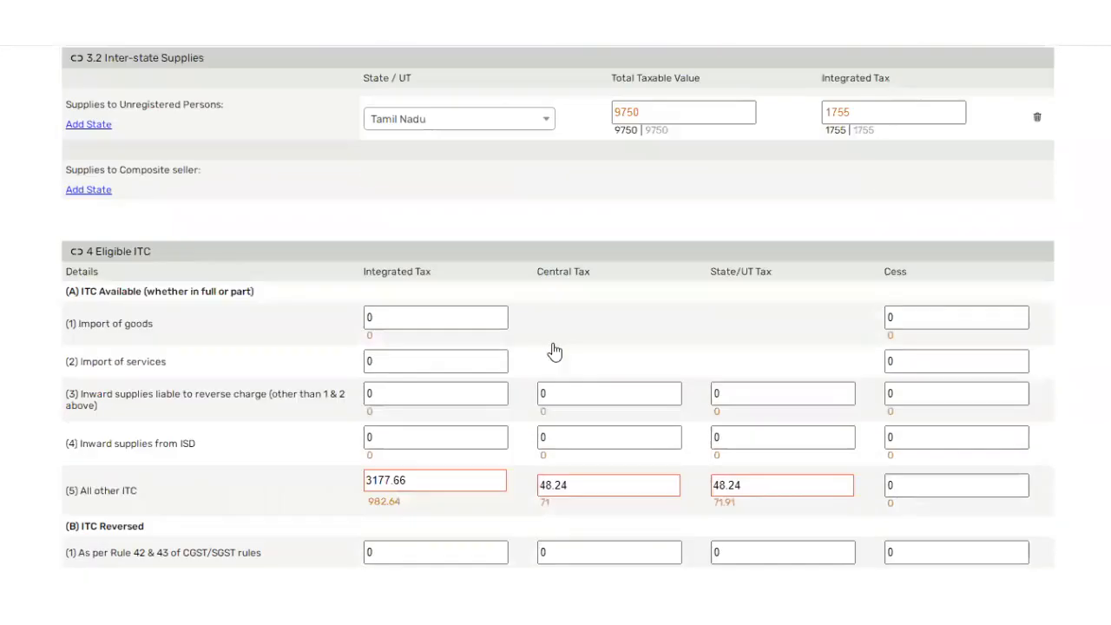
scroll(358, 266, "down", 3)
scroll(371, 280, "down", 5)
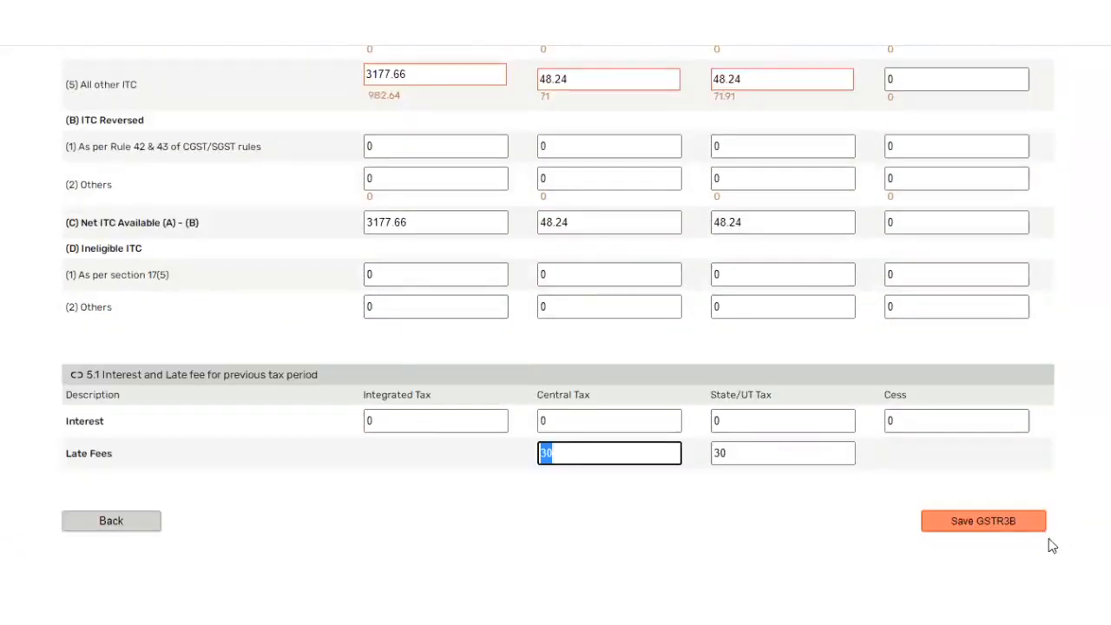
left_click(1014, 526)
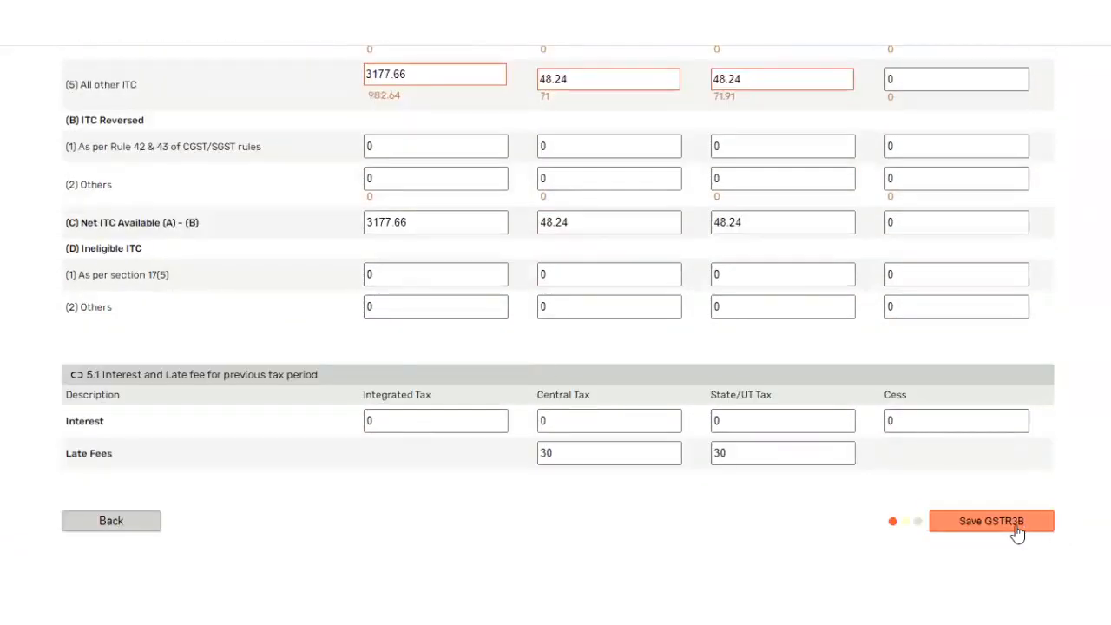
left_click(1017, 527)
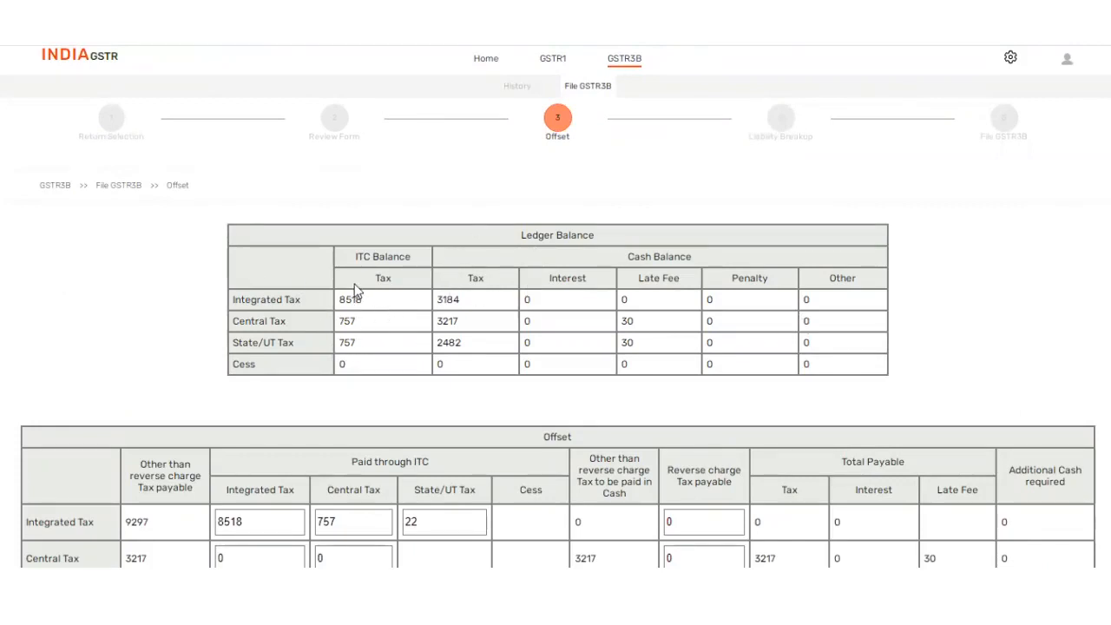
Examine the ITC and cash tax balances in the Ledger Balance table and the tax payable for each tax head in the Offset table
left_click_drag(341, 300, 364, 342)
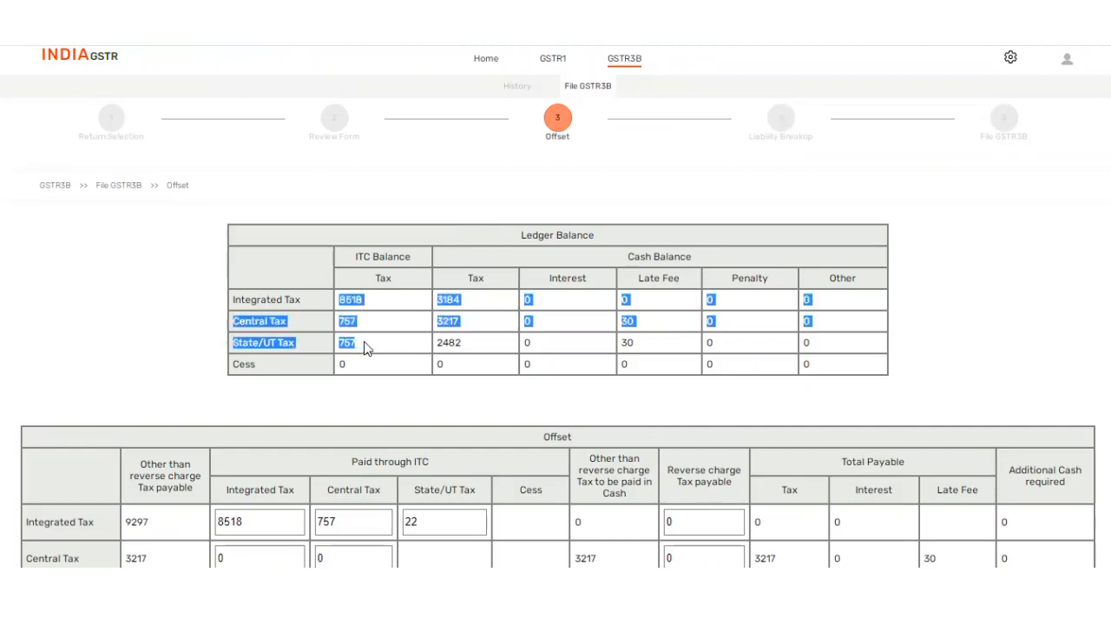
double_click(349, 300)
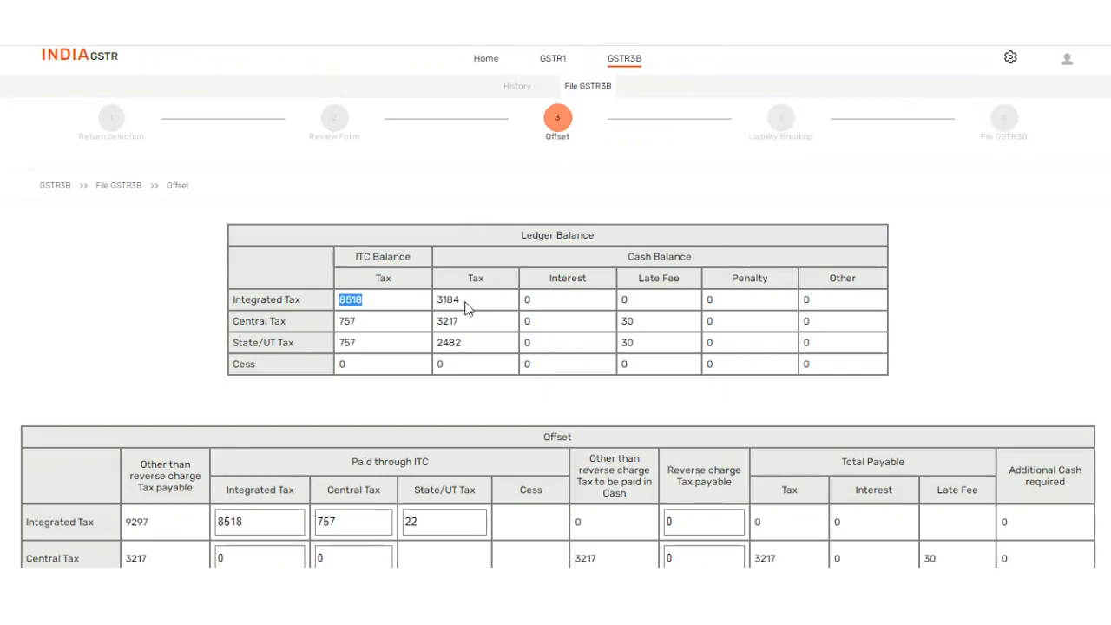
left_click_drag(447, 299, 504, 350)
left_click(508, 349)
scroll(564, 310, "down", 1)
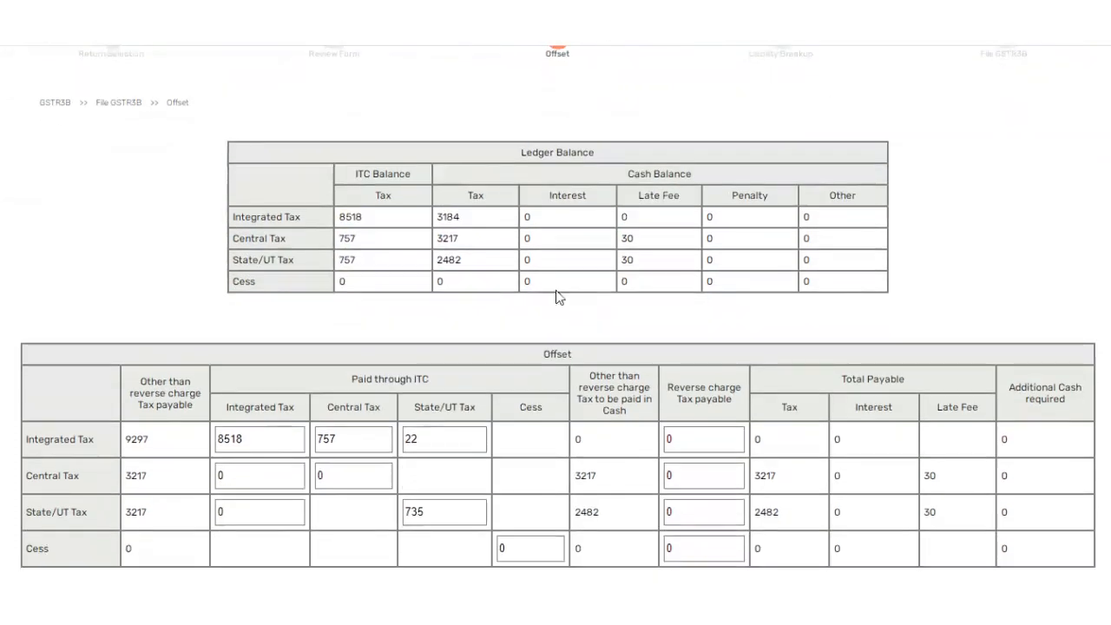
scroll(542, 292, "down", 1)
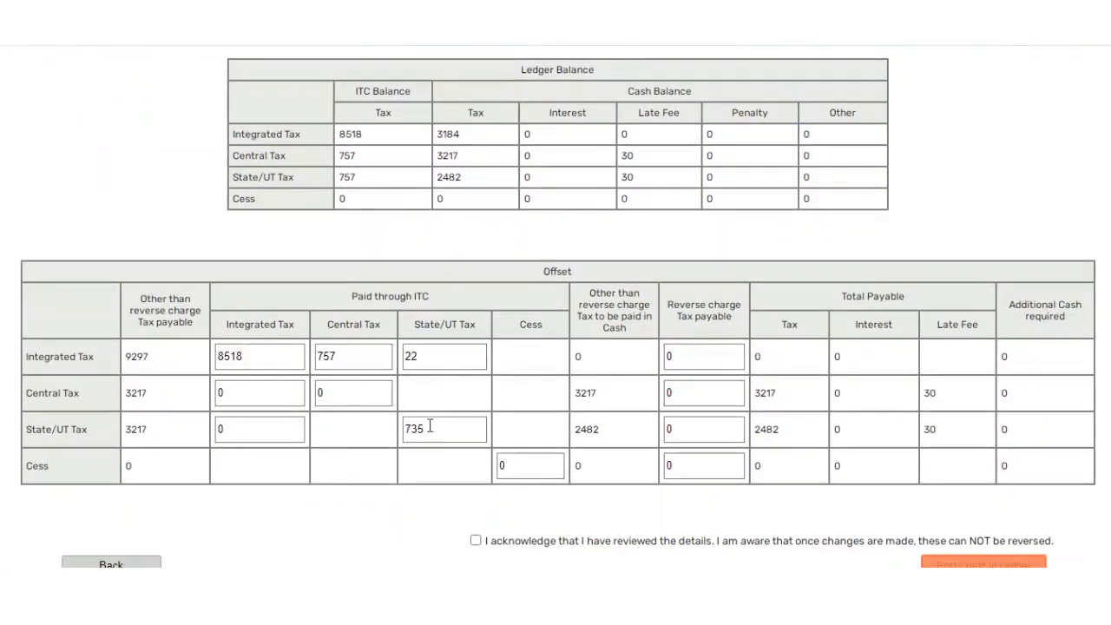
double_click(139, 356)
left_click(140, 408)
double_click(139, 408)
double_click(140, 430)
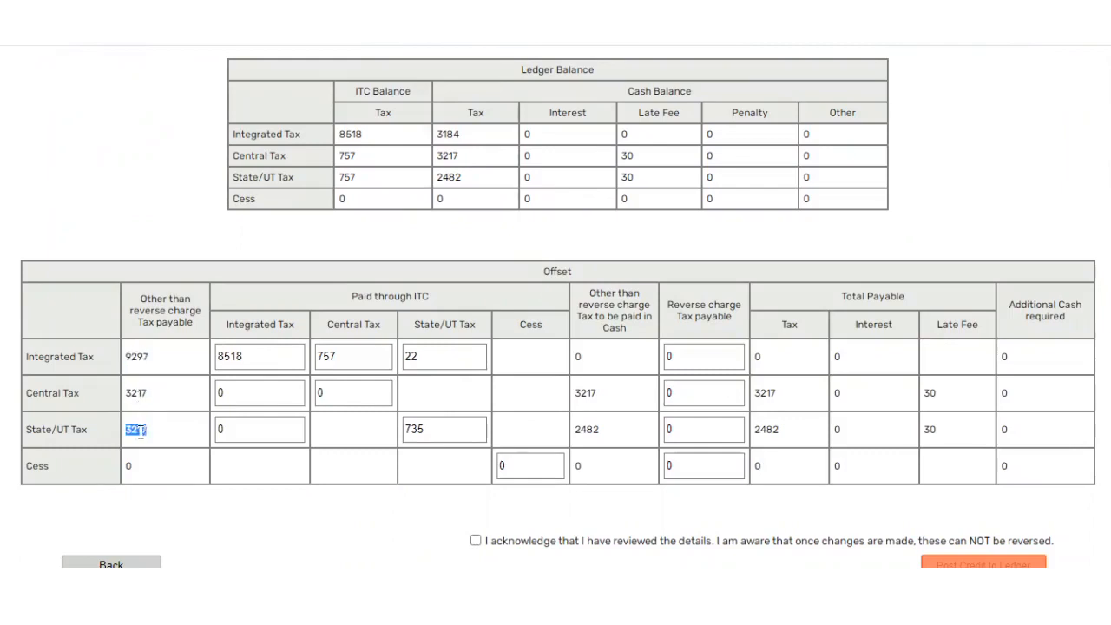
Compare the ledger's ITC balances with the amounts paid through ITC and the remaining Central and State/UT Tax payable in cash
double_click(249, 355)
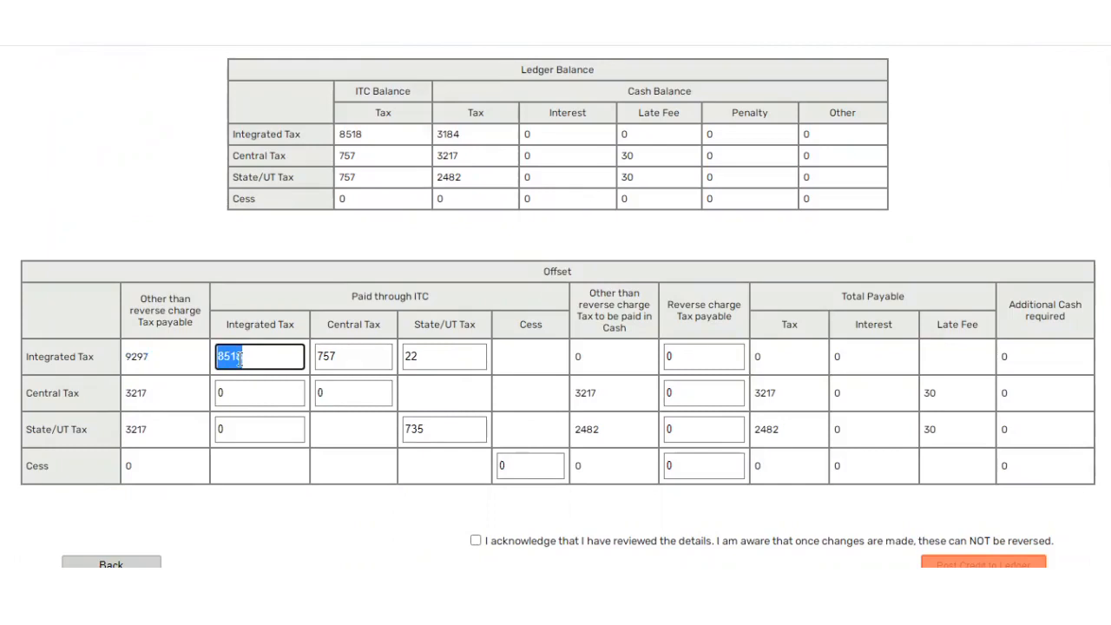
double_click(347, 134)
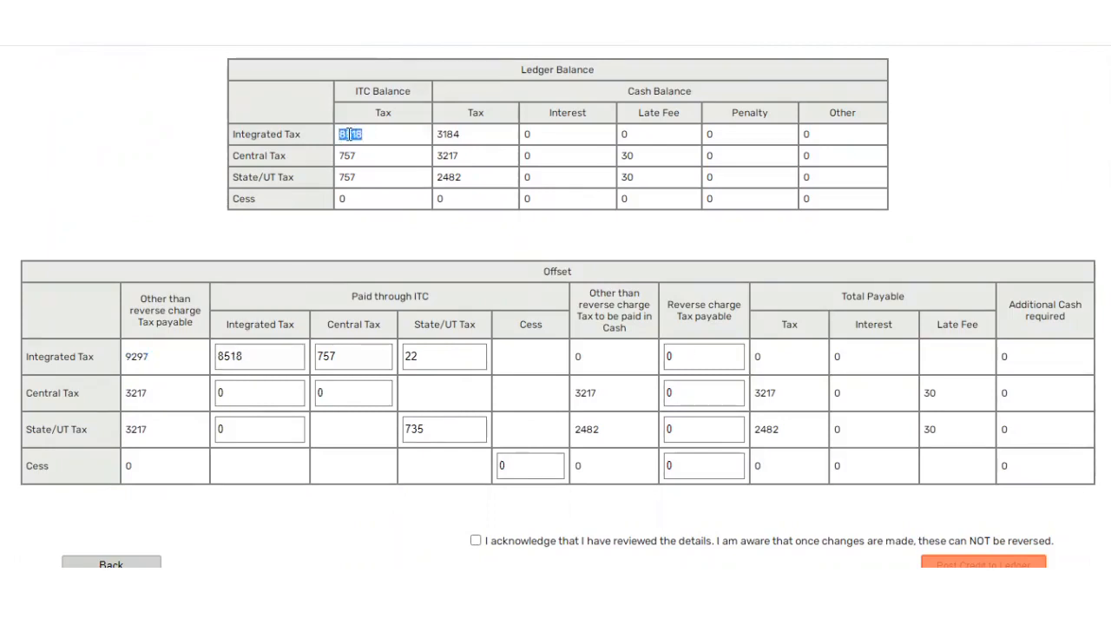
double_click(258, 355)
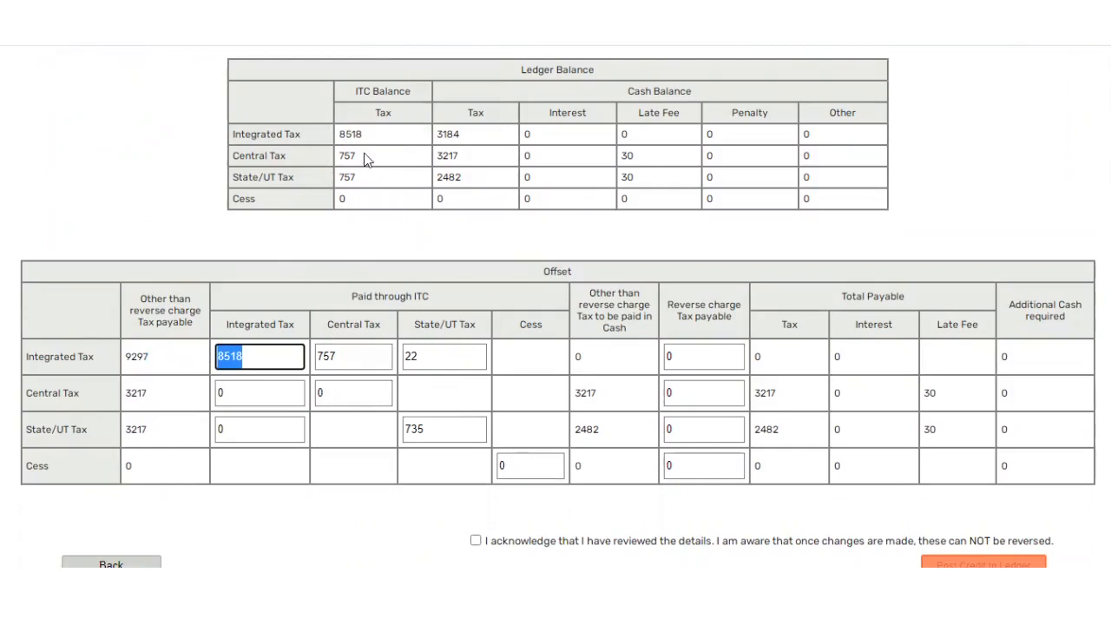
double_click(340, 156)
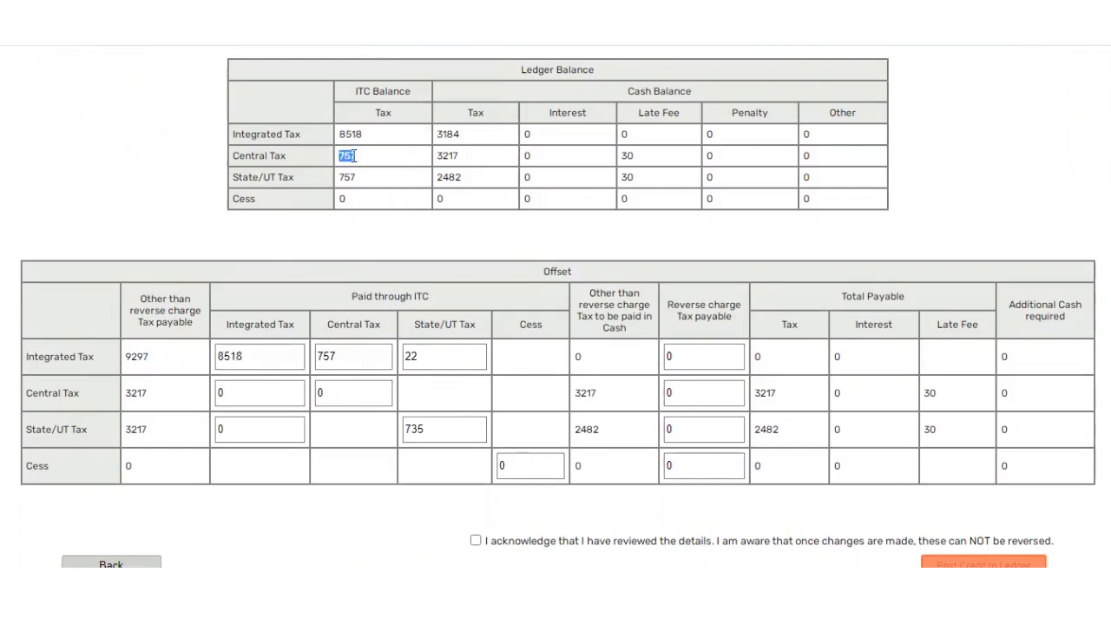
double_click(341, 177)
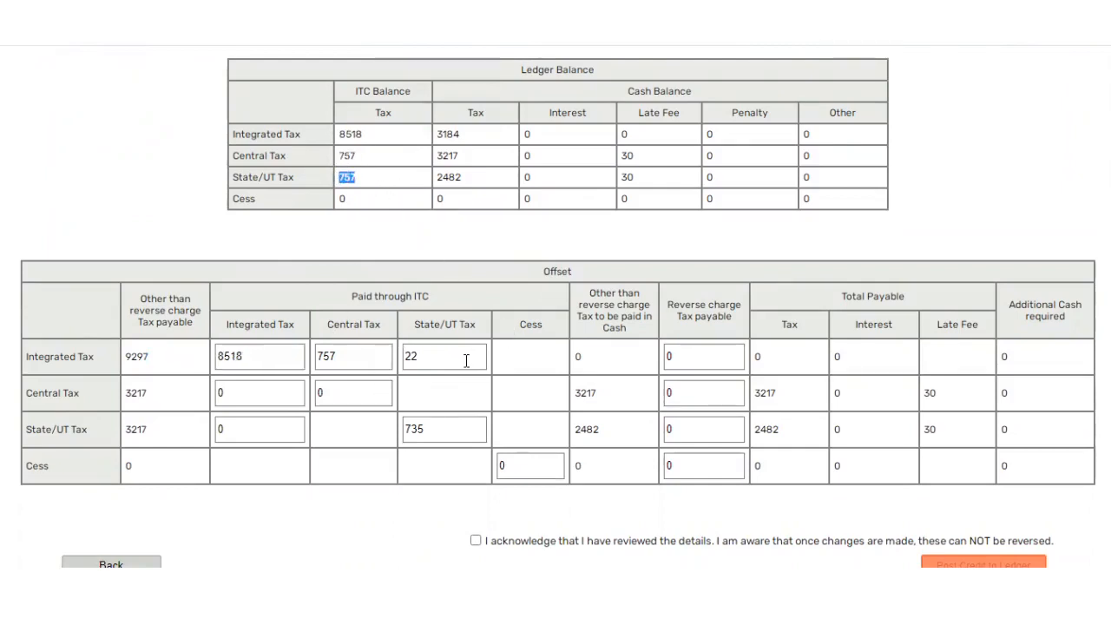
left_click_drag(467, 360, 395, 358)
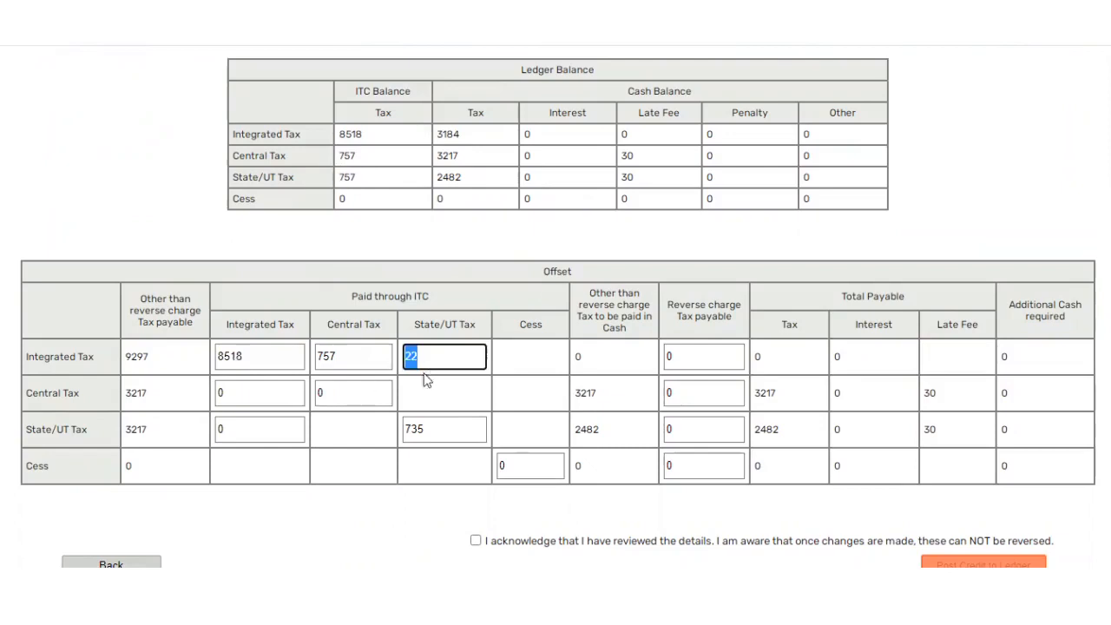
left_click_drag(360, 156, 336, 158)
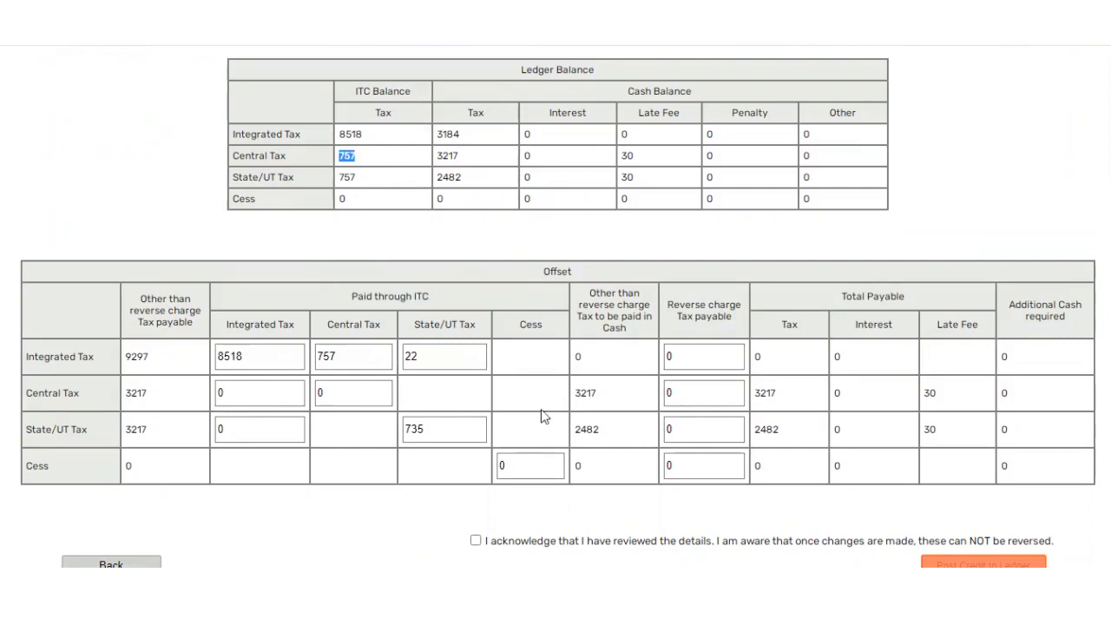
double_click(590, 396)
double_click(413, 359)
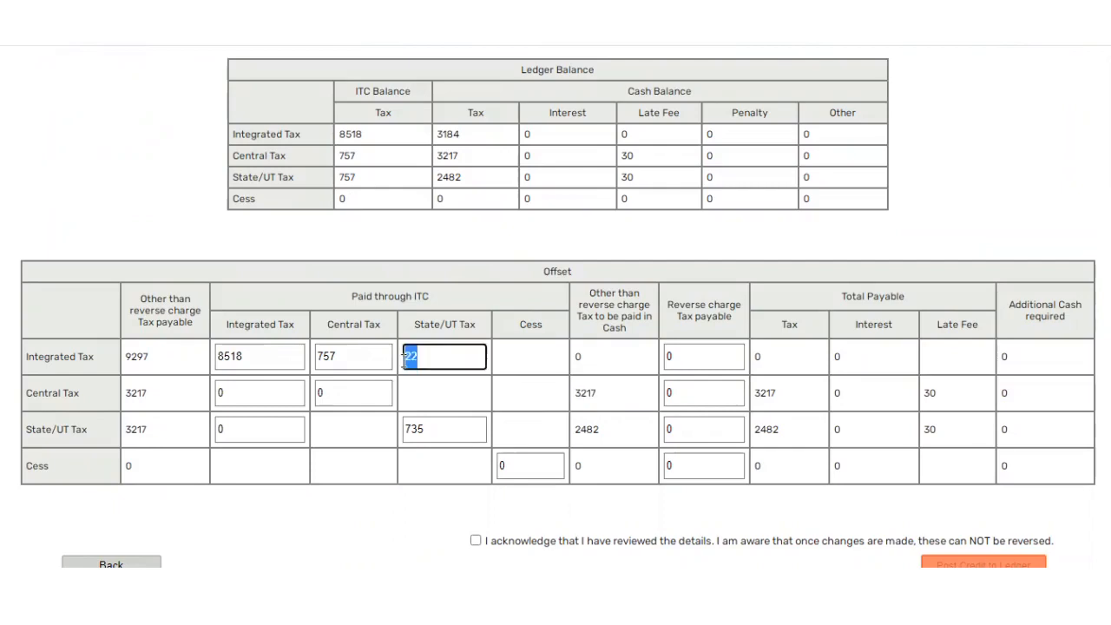
double_click(437, 427)
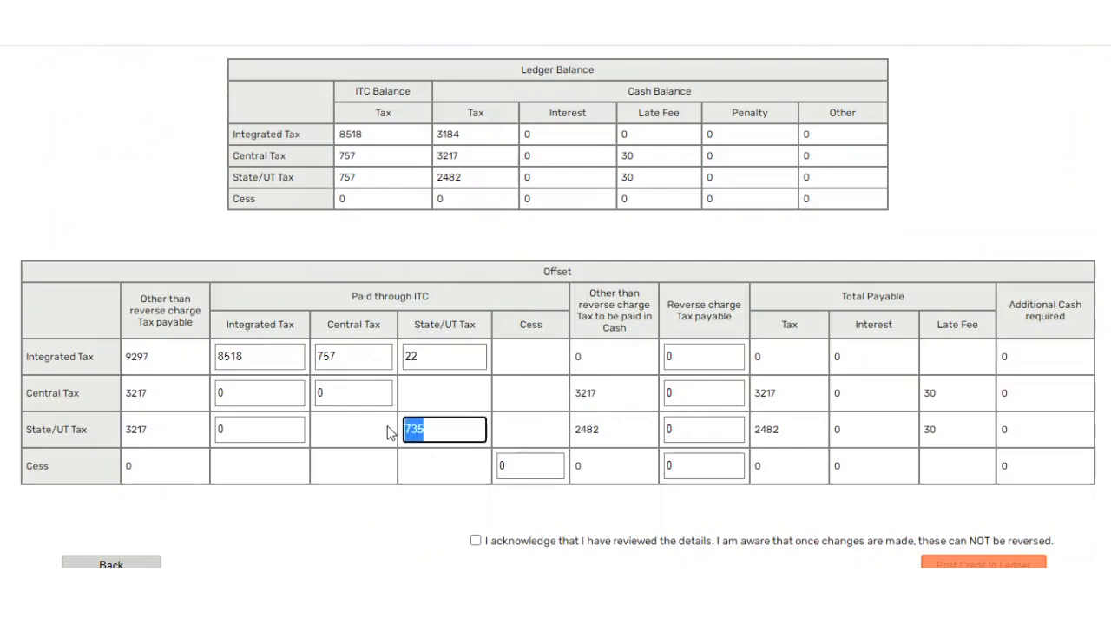
double_click(594, 434)
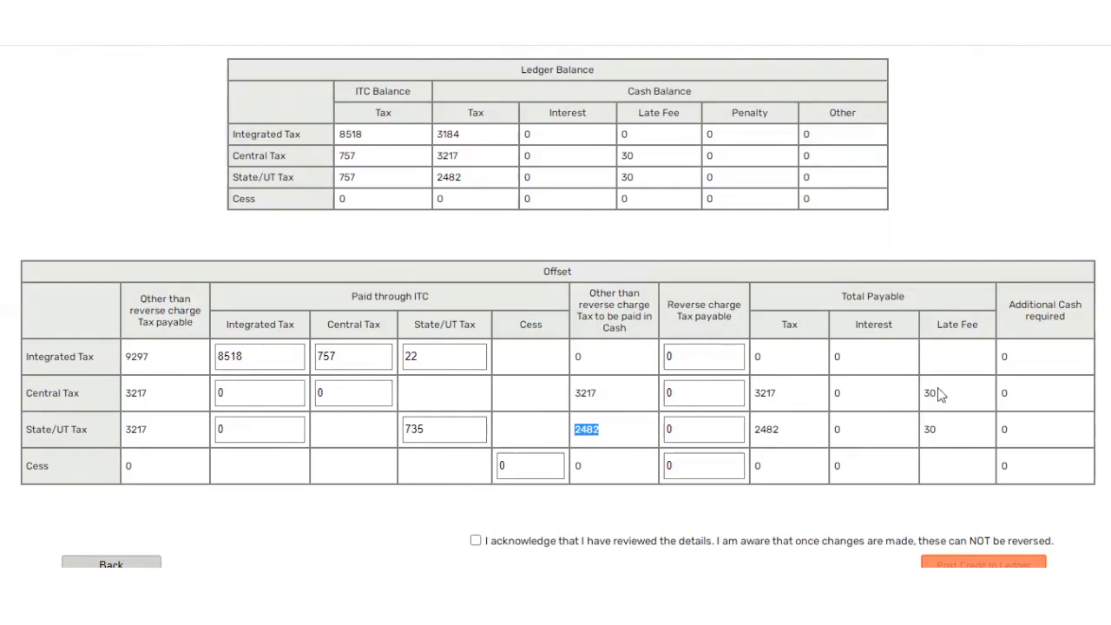
Check the late fees payable, the ledger cash balances and the additional cash required for each tax head
left_click_drag(938, 390, 912, 428)
left_click_drag(941, 393, 926, 393)
left_click_drag(528, 87, 464, 179)
left_click(466, 156)
left_click_drag(1022, 379, 1025, 466)
left_click(1025, 467)
scroll(817, 446, "down", 1)
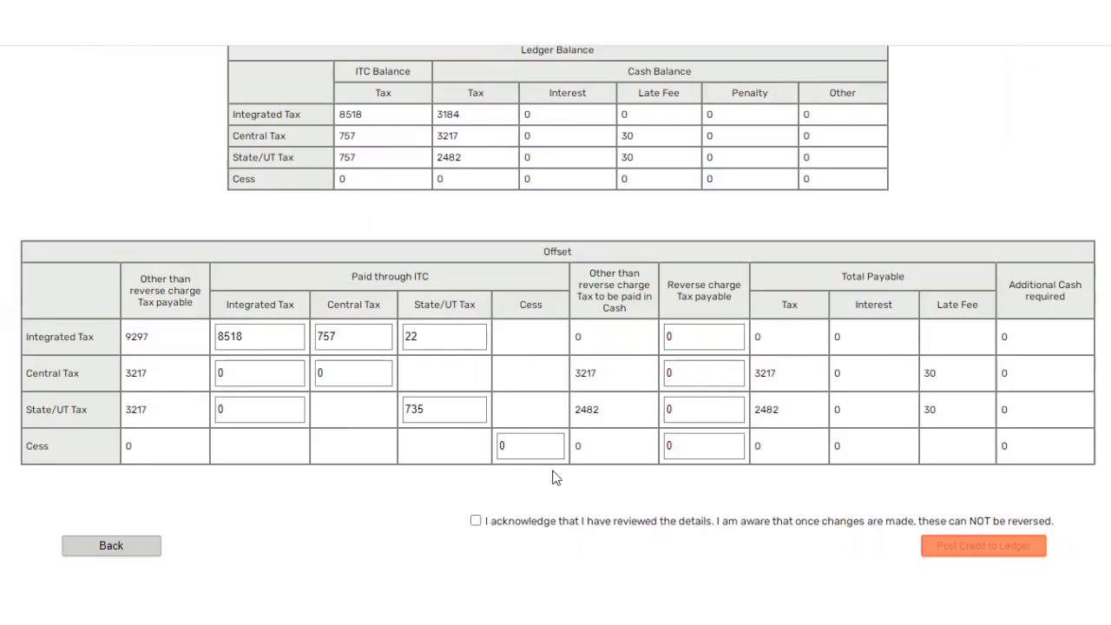
Verify the Additional Cash required column of the Offset table for all four tax heads against the Ledger Balance table
scroll(547, 408, "up", 1)
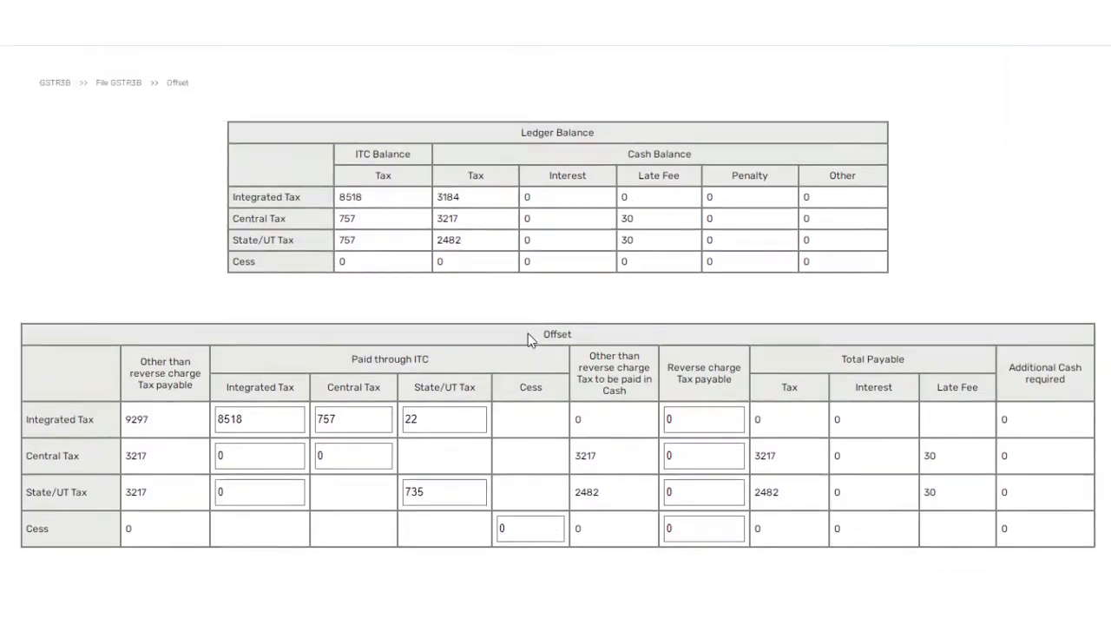
scroll(528, 338, "down", 1)
scroll(460, 277, "up", 2)
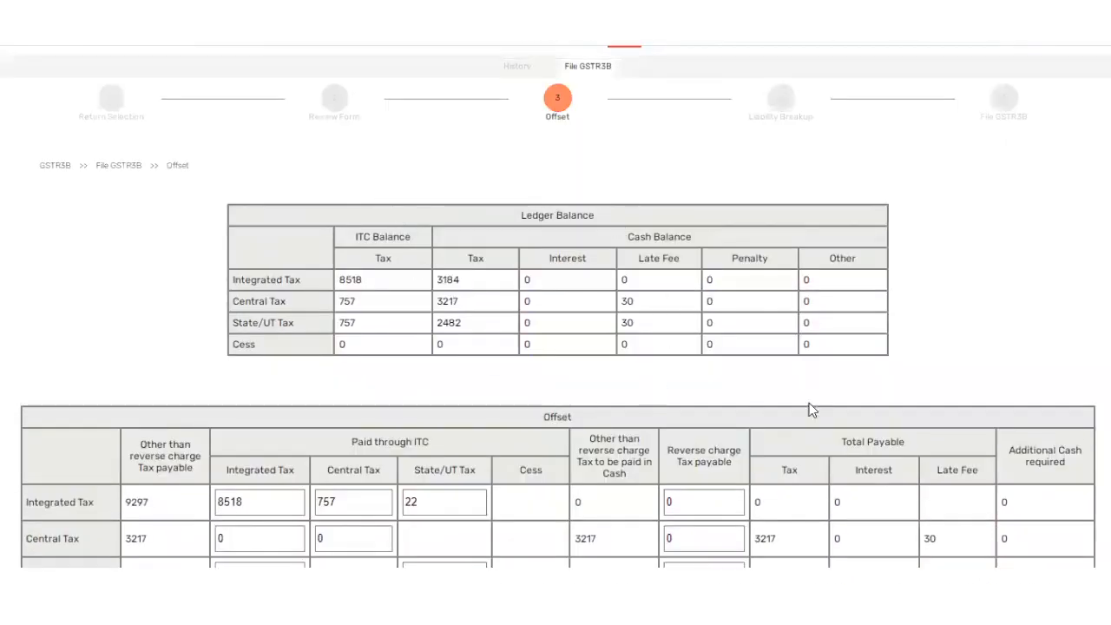
scroll(695, 414, "down", 2)
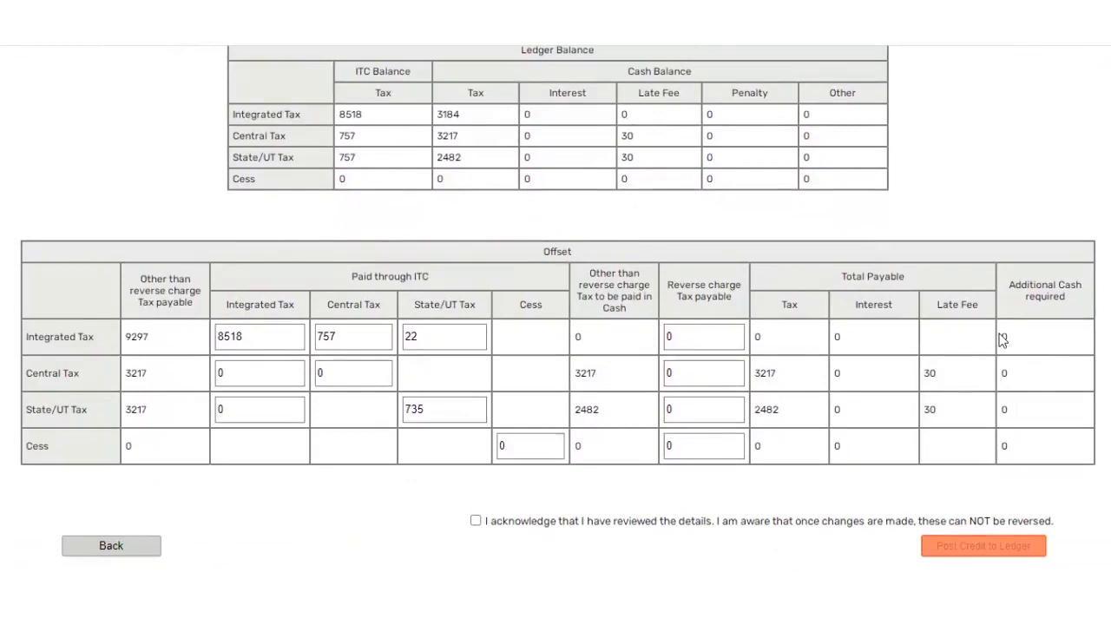
left_click_drag(999, 335, 1044, 465)
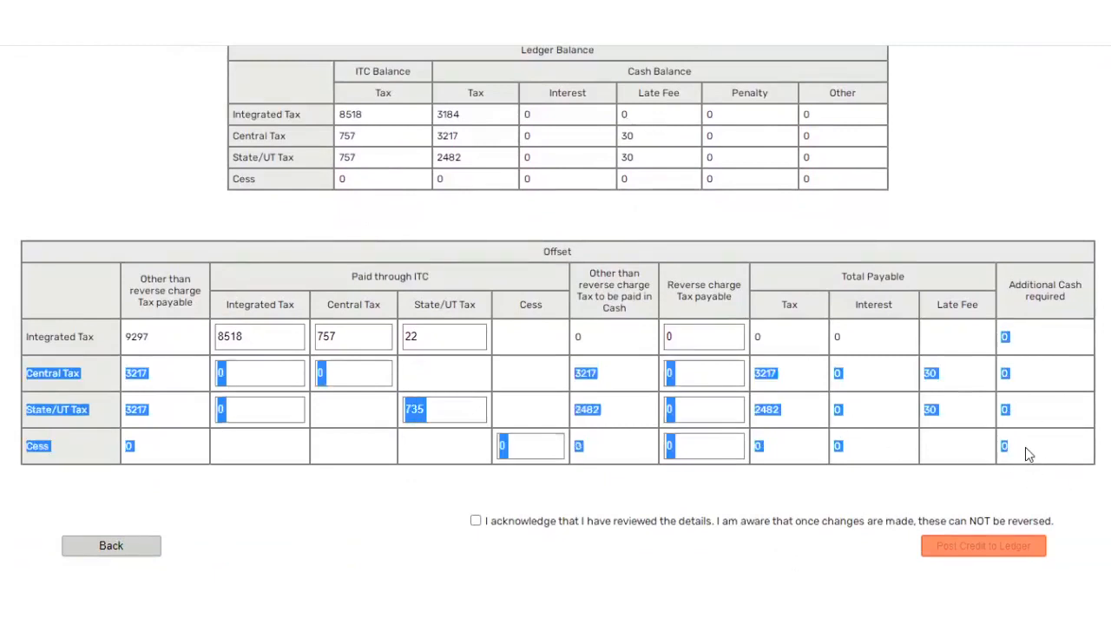
left_click(1025, 447)
scroll(697, 461, "up", 3)
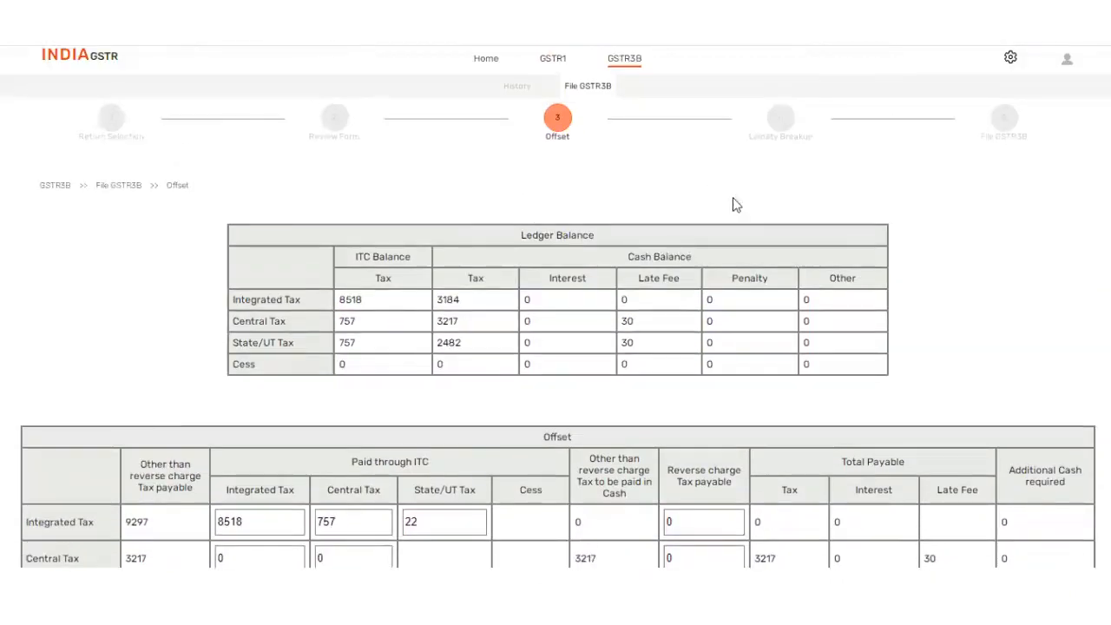
scroll(766, 218, "down", 2)
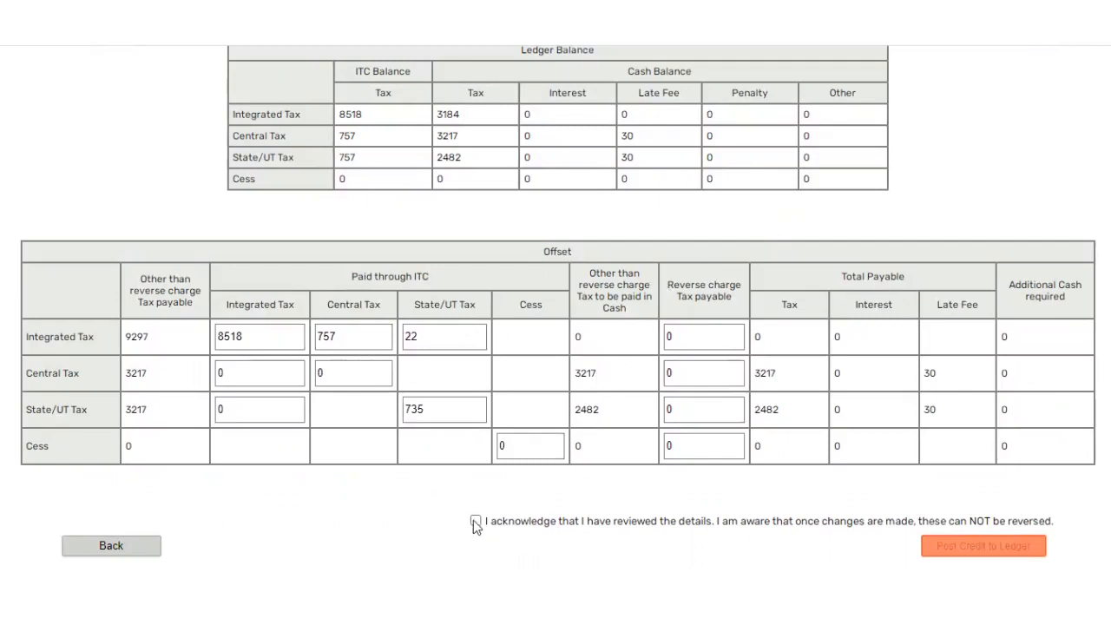
scroll(524, 368, "up", 2)
scroll(524, 368, "down", 2)
Acknowledge that the offset details have been reviewed and recheck the ledger balances
left_click(476, 522)
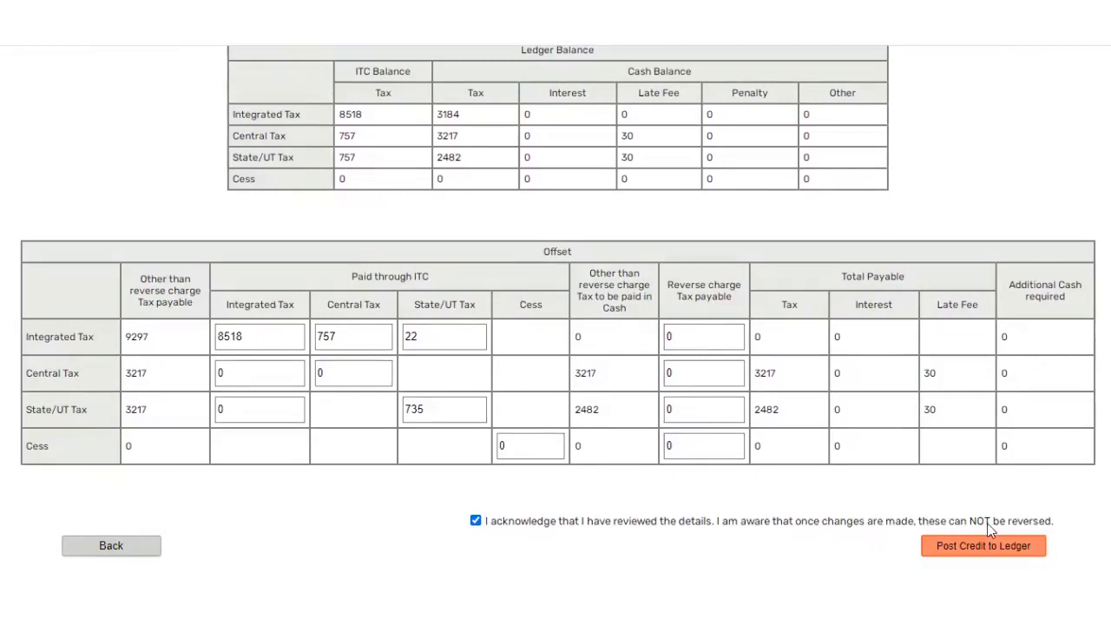
scroll(352, 183, "up", 1)
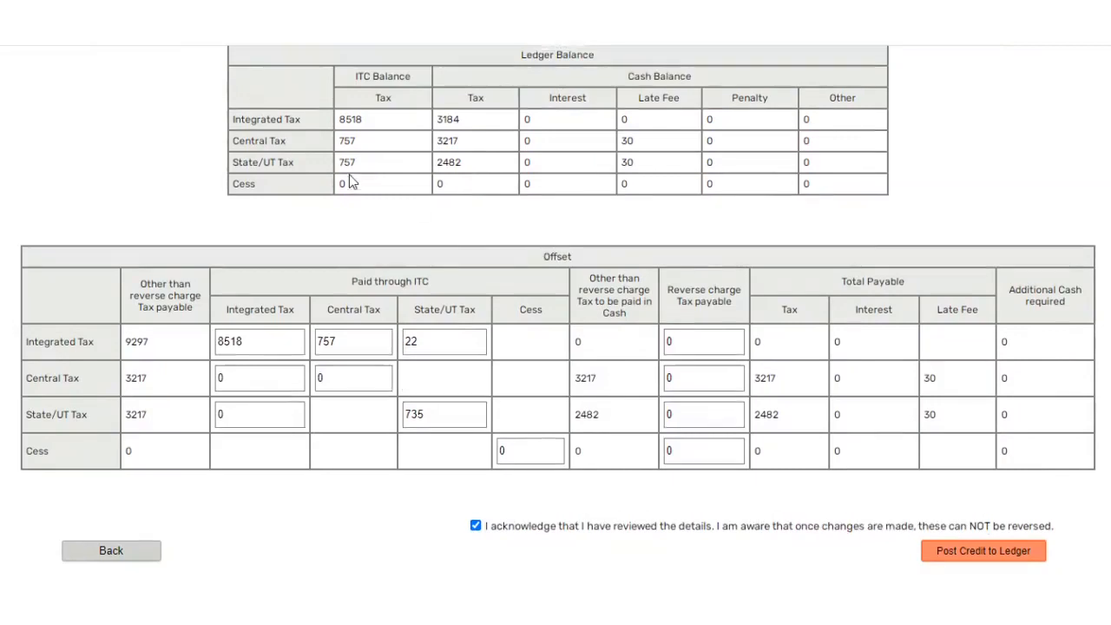
scroll(351, 182, "up", 2)
scroll(350, 208, "down", 2)
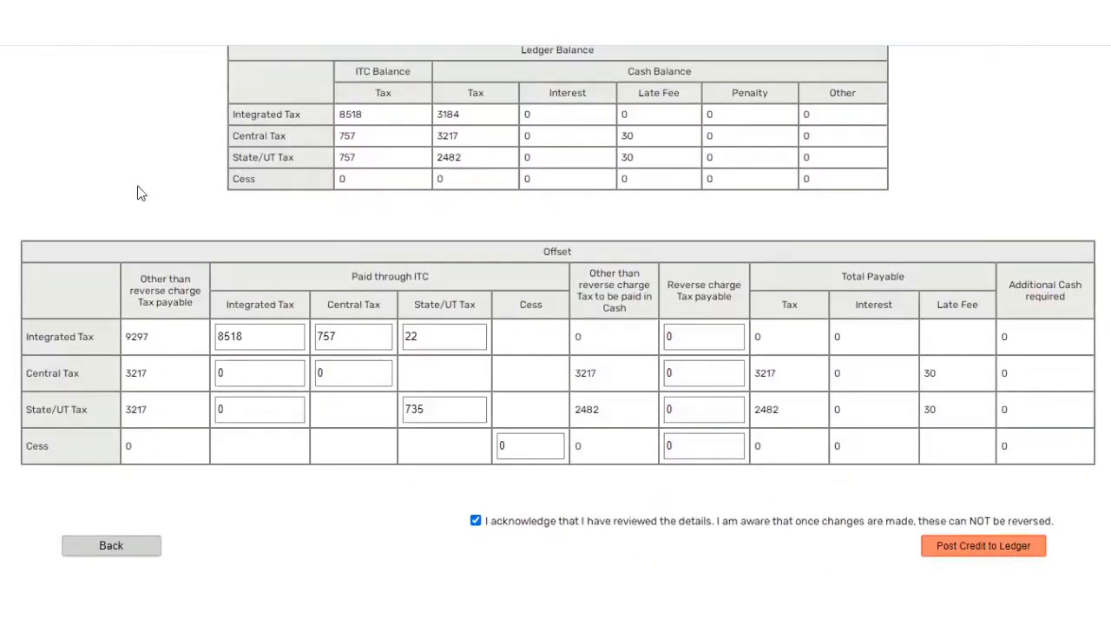
Return to the Review Form stage and compare the outward supplies' Total Taxable Value with its GST system generated value using the colour legend
left_click(110, 547)
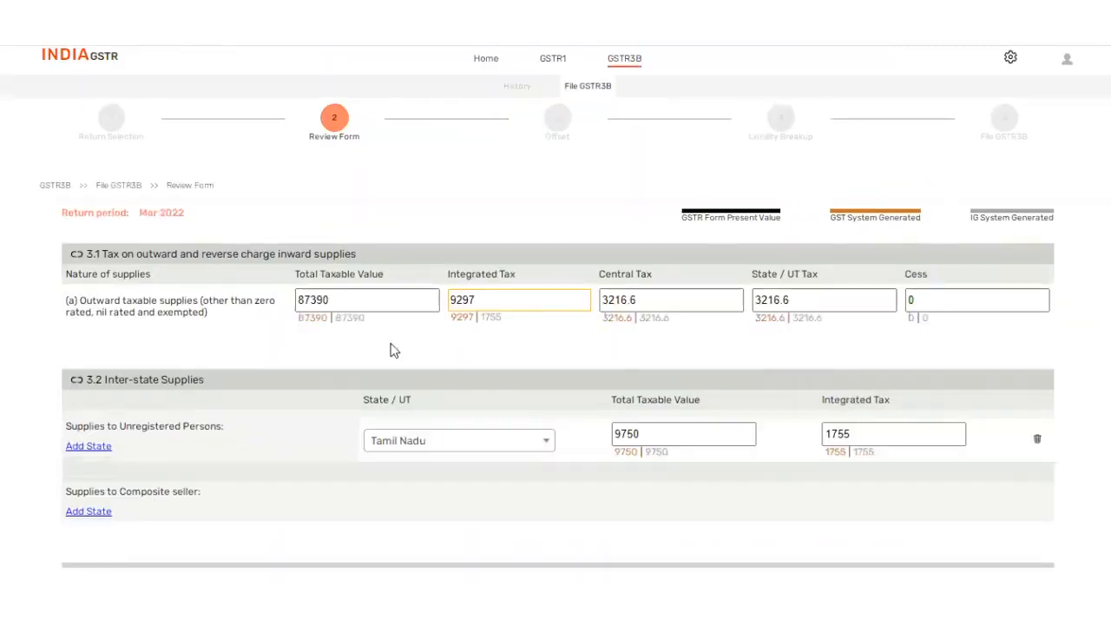
double_click(297, 301)
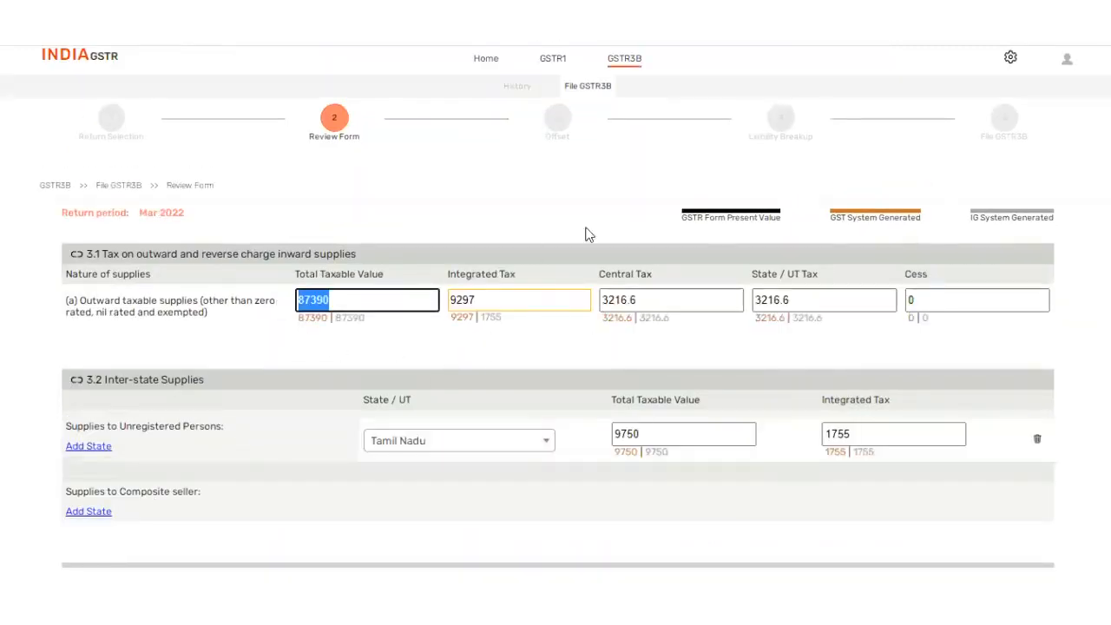
left_click_drag(682, 217, 755, 222)
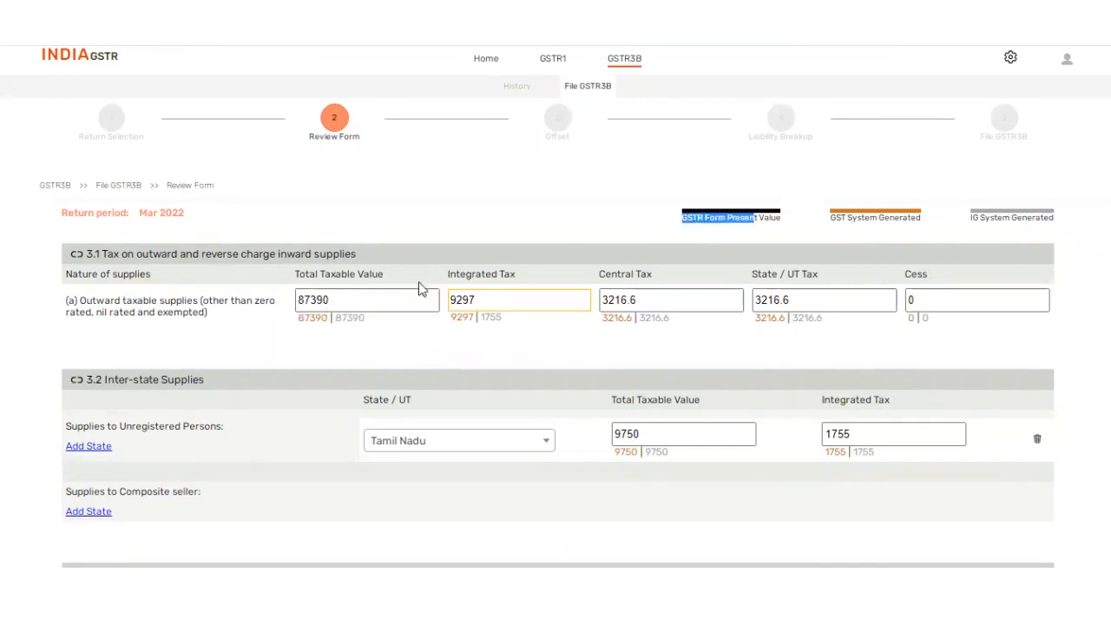
left_click_drag(341, 300, 273, 310)
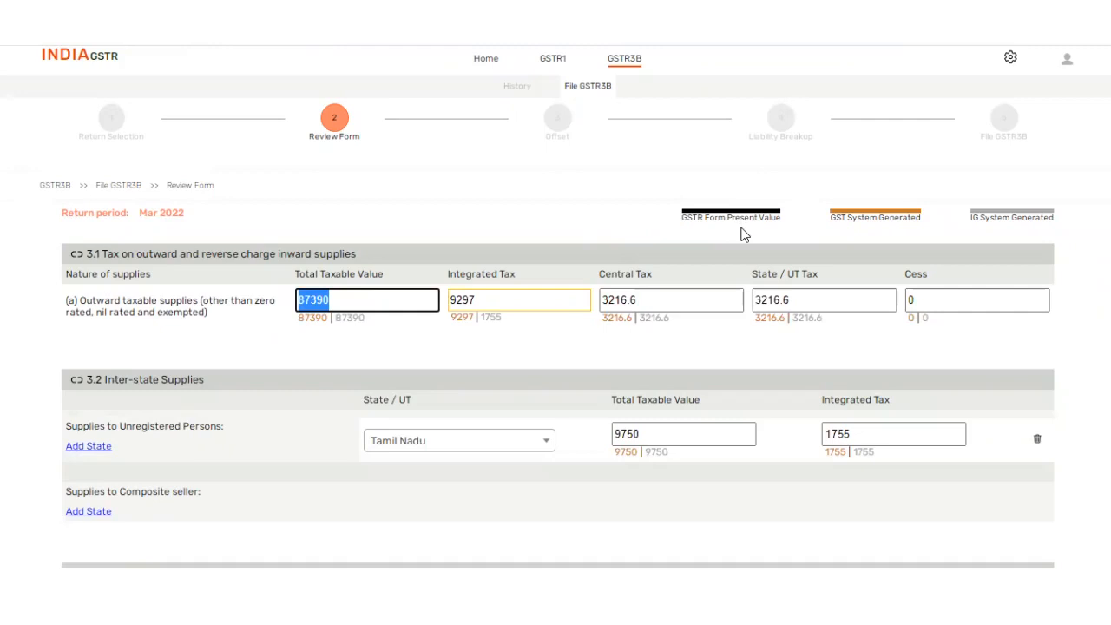
left_click(886, 219)
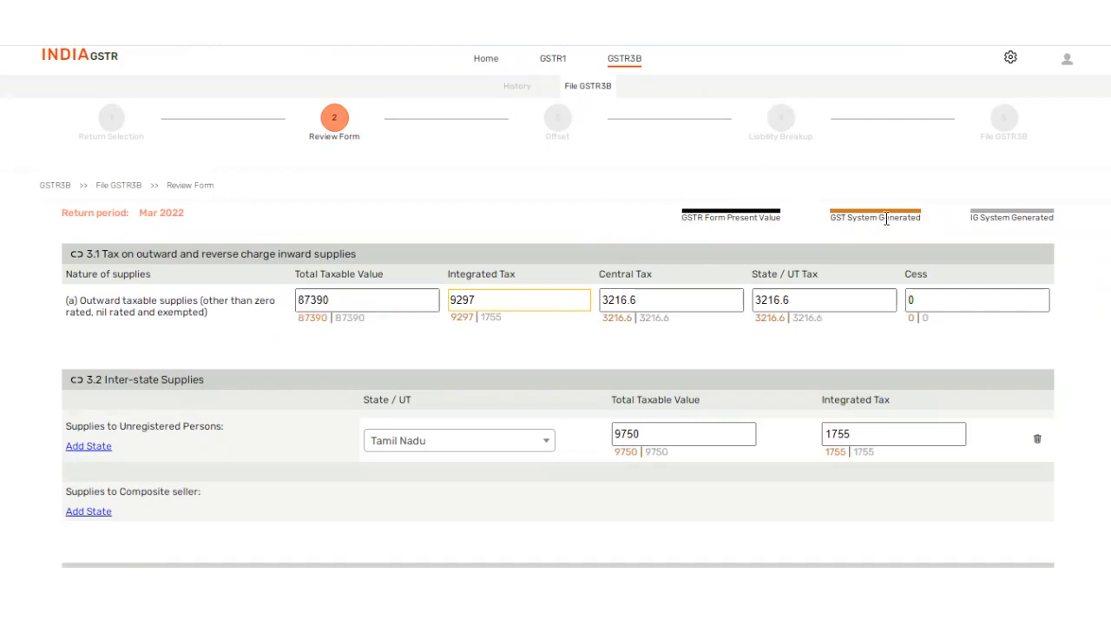
triple_click(885, 219)
double_click(835, 219)
double_click(305, 317)
left_click(306, 294)
double_click(318, 300)
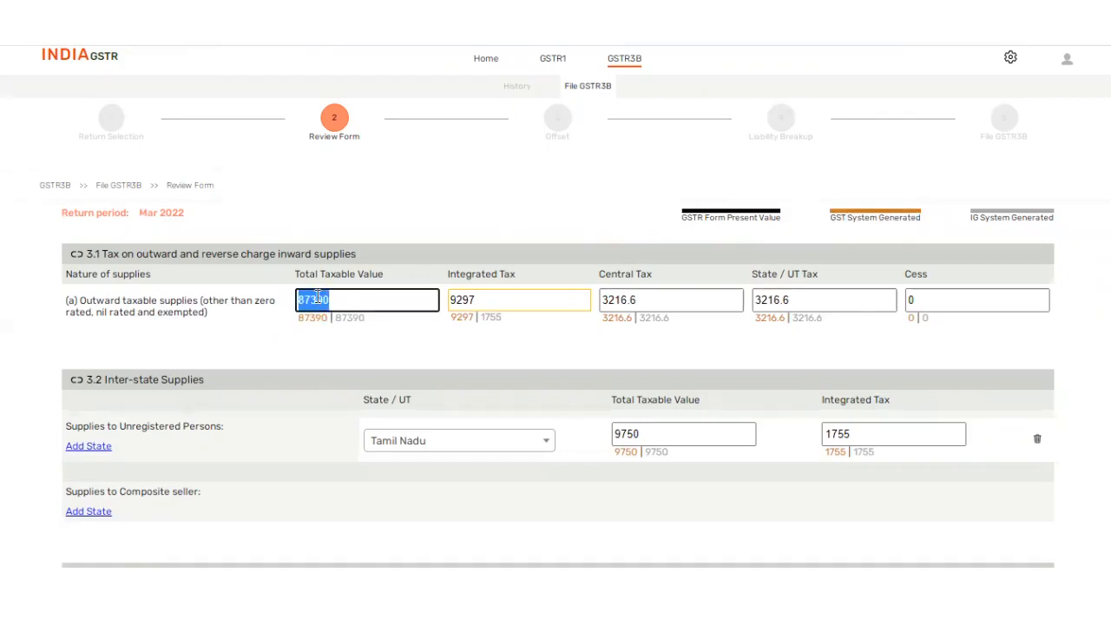
Save the GSTR3B form again to return to the Offset stage
scroll(348, 313, "down", 15)
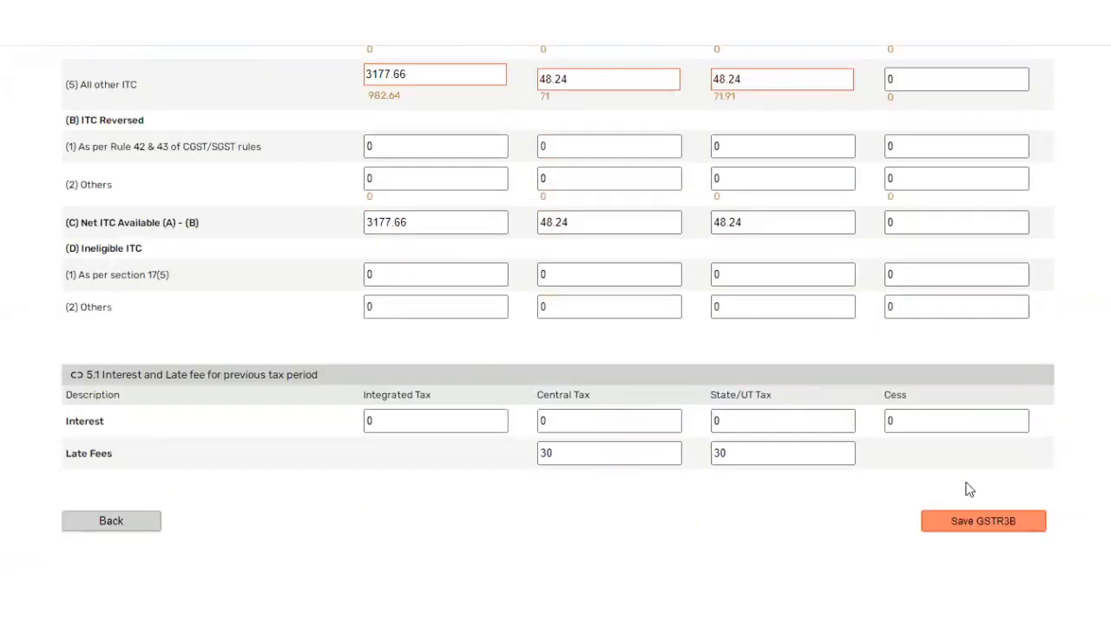
left_click(1010, 521)
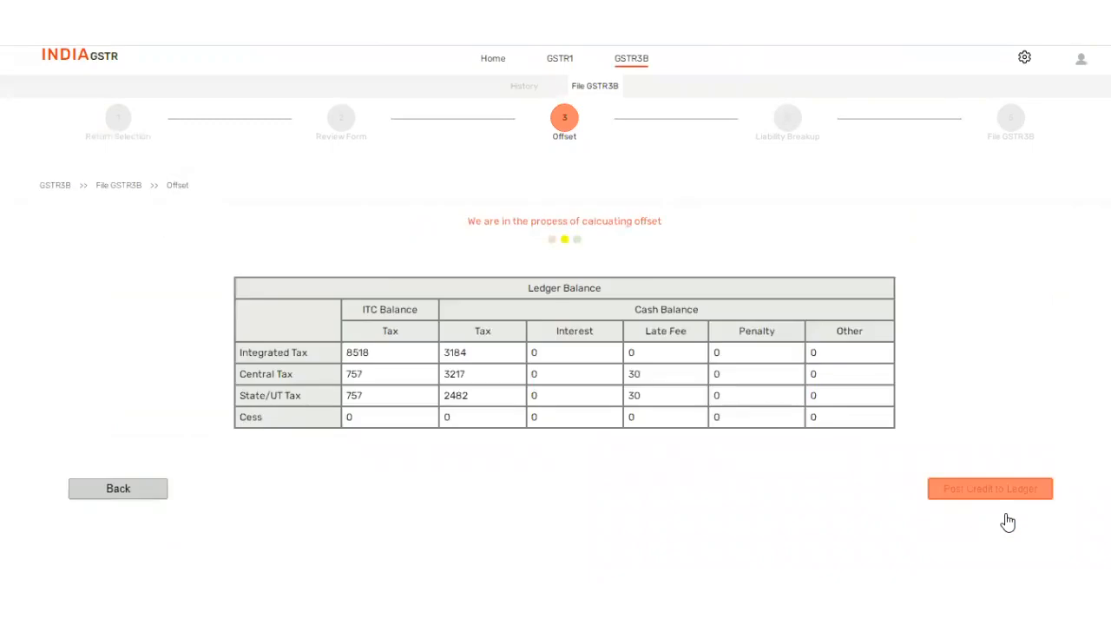
Acknowledge the reviewed offset details and post the credit to the ledger
scroll(714, 373, "down", 3)
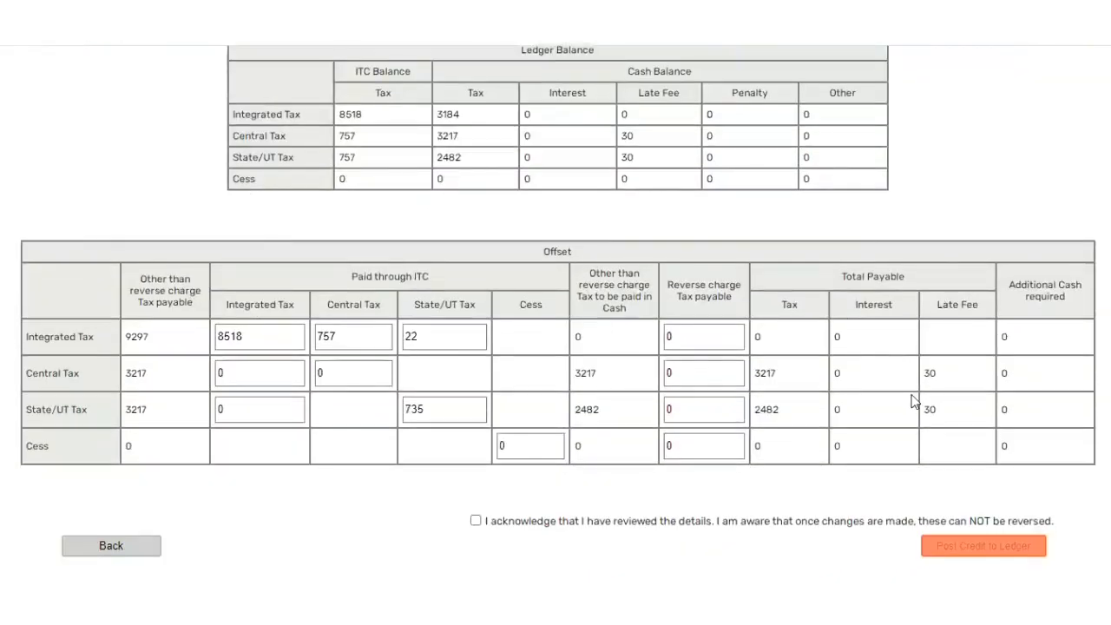
left_click(475, 521)
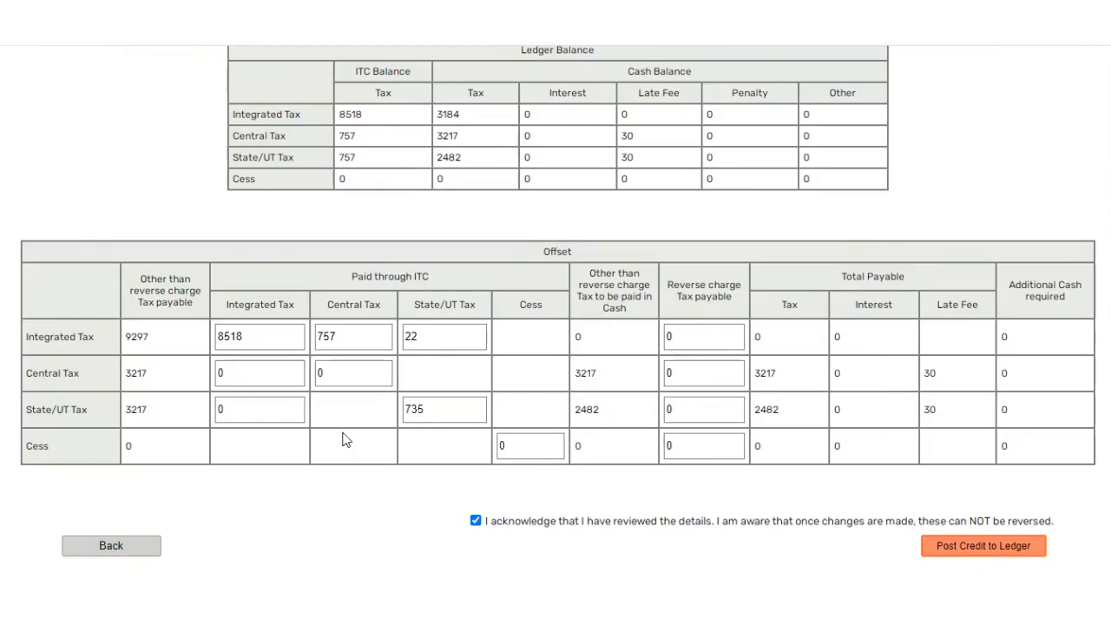
scroll(900, 548, "up", 2)
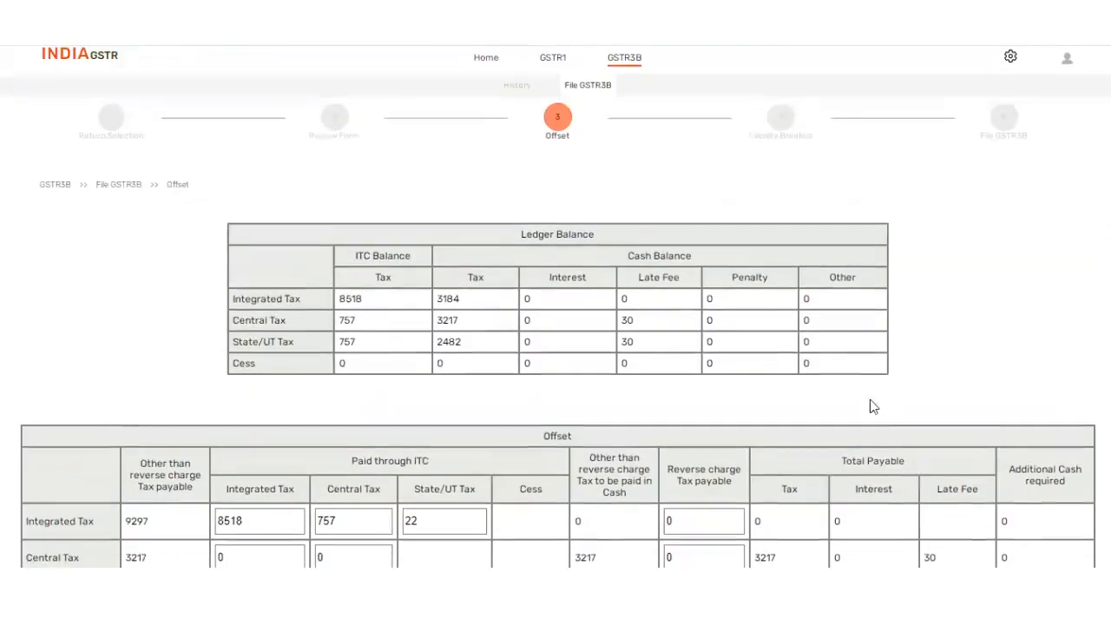
scroll(853, 370, "down", 2)
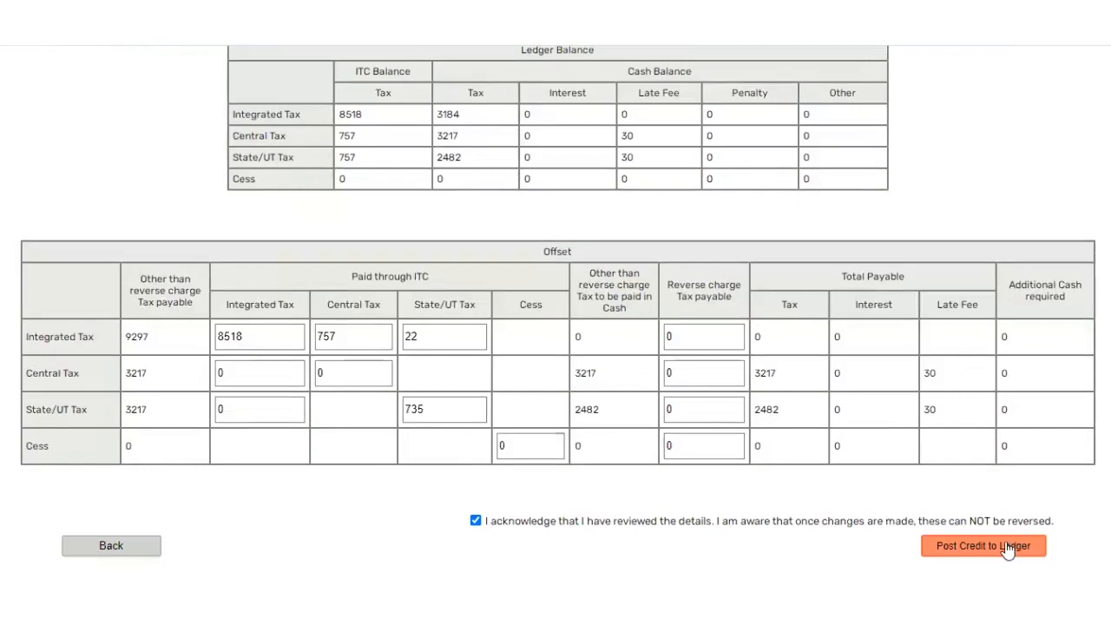
left_click(1000, 549)
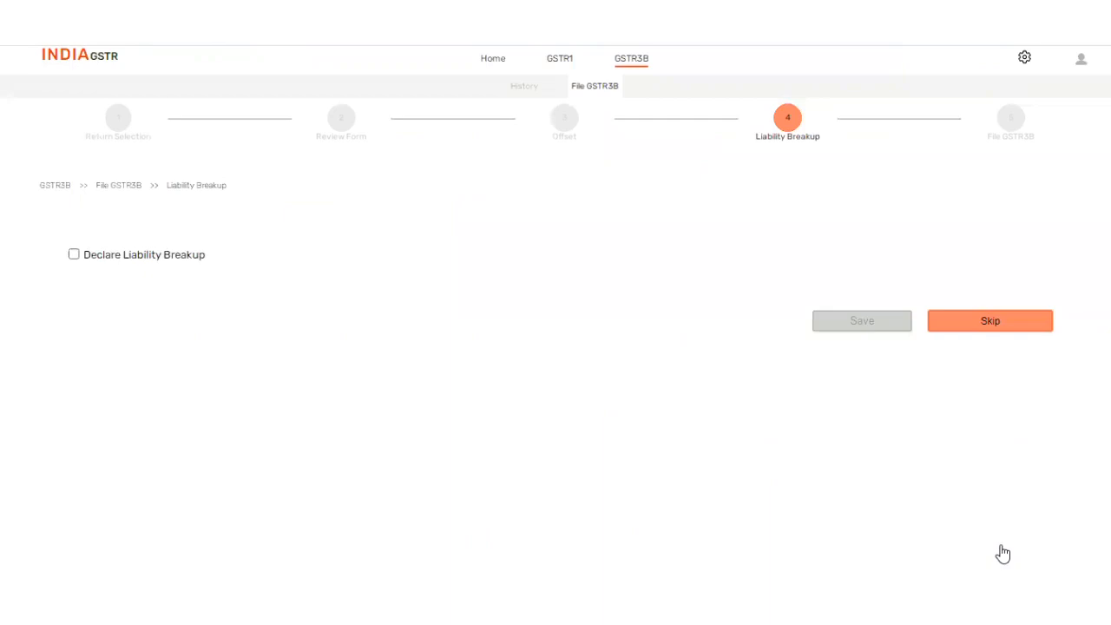
left_click(75, 256)
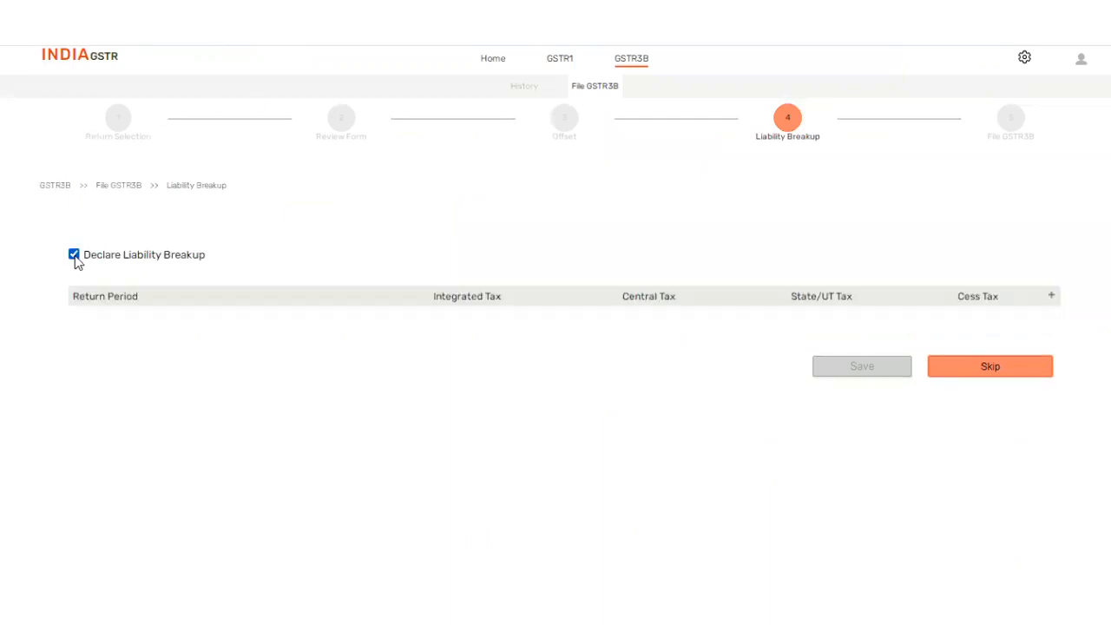
left_click(1051, 297)
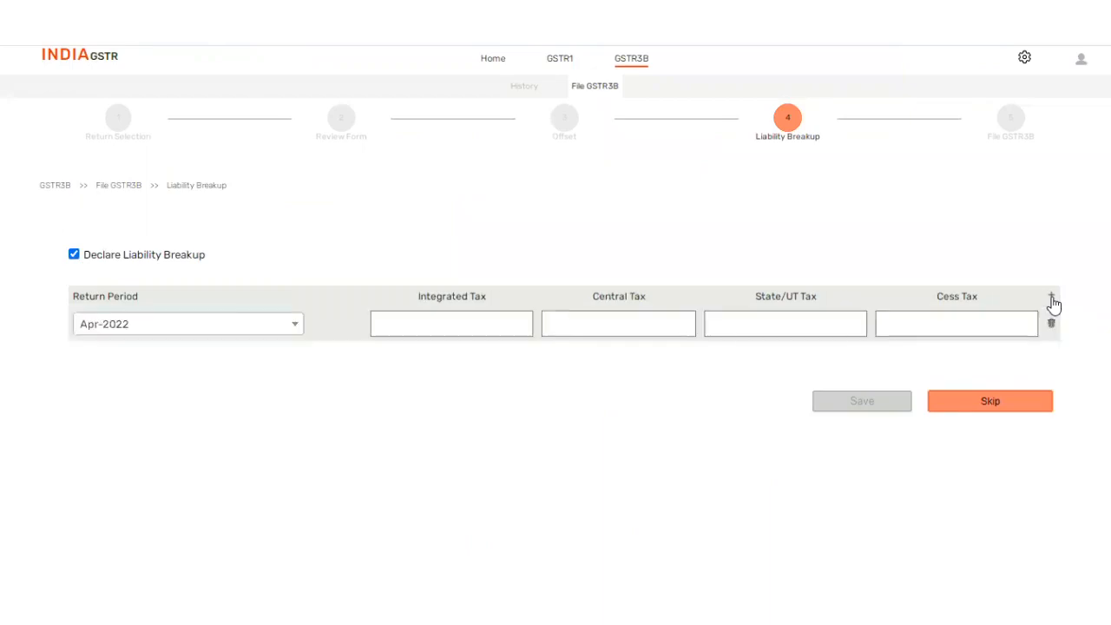
left_click(1052, 326)
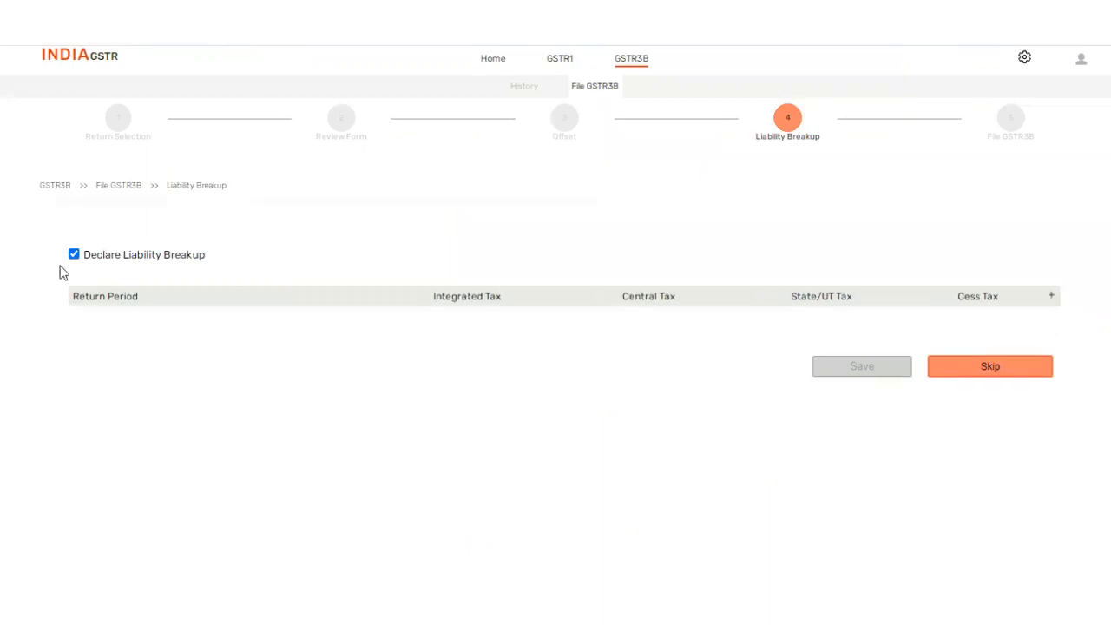
left_click(74, 256)
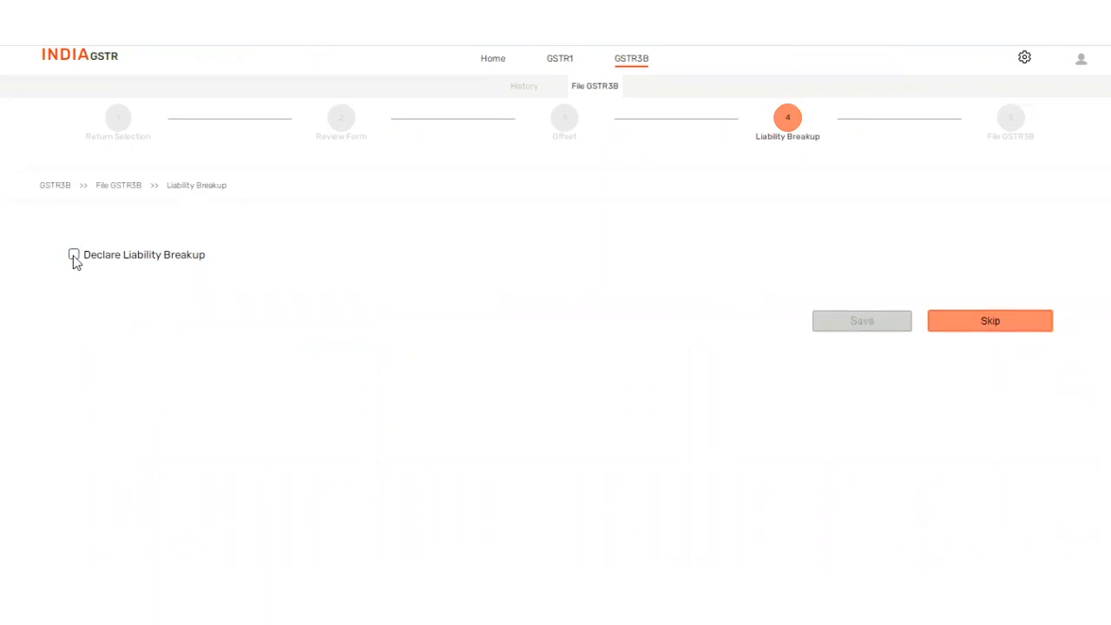
Skip the liability breakup and review the inter-state supplies, eligible ITC, interest and late fee, and tax payable sections of the Return Summary
left_click(1006, 326)
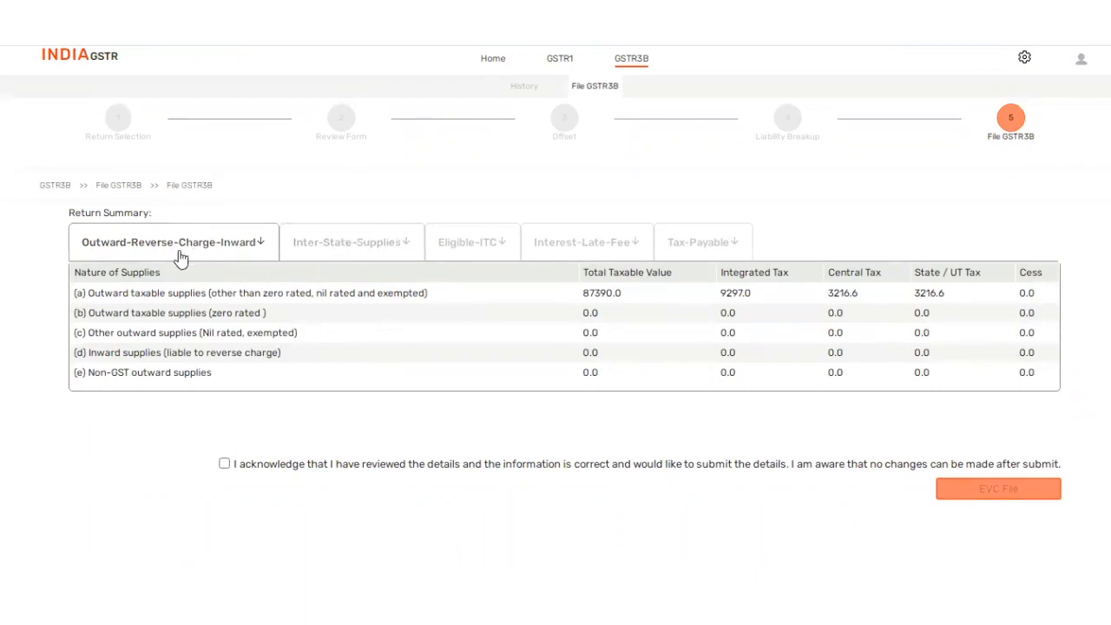
left_click(339, 253)
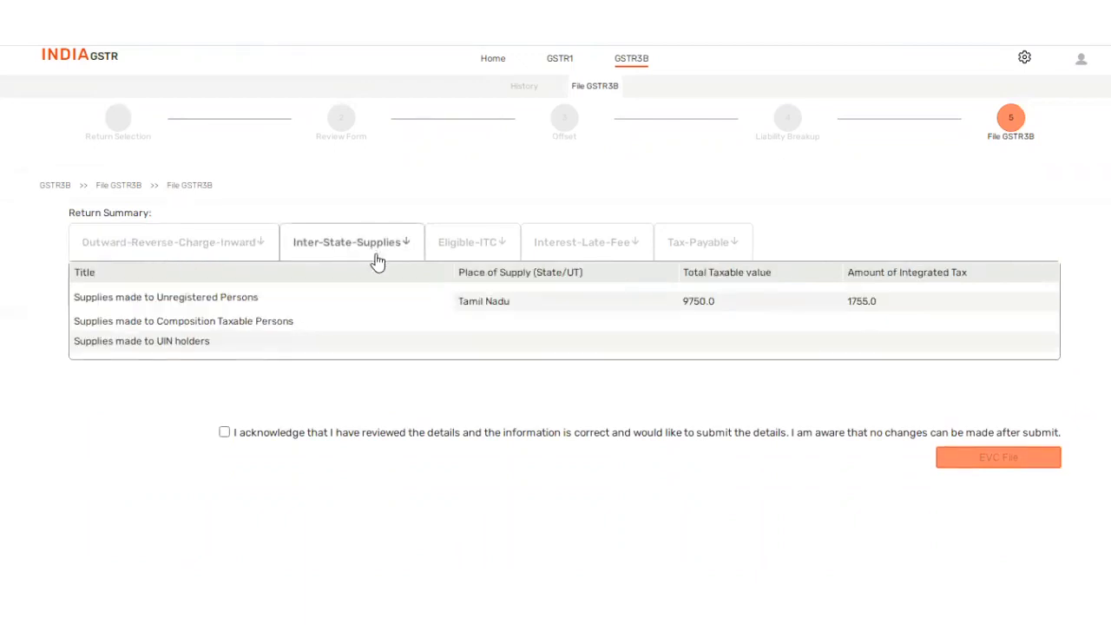
left_click(488, 243)
scroll(544, 213, "down", 2)
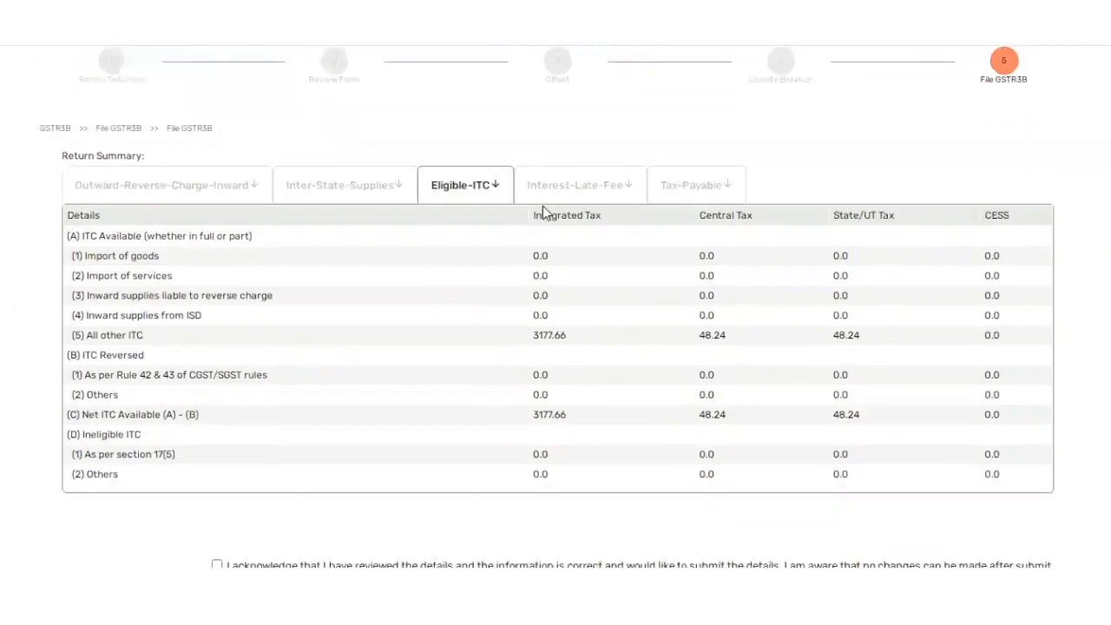
left_click(556, 150)
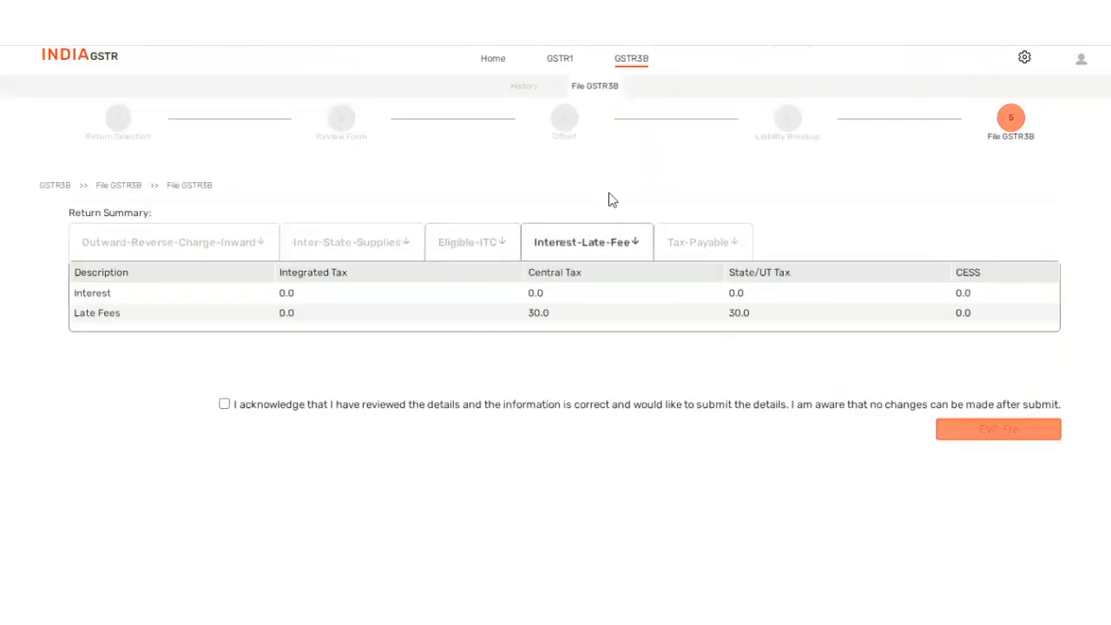
left_click(688, 243)
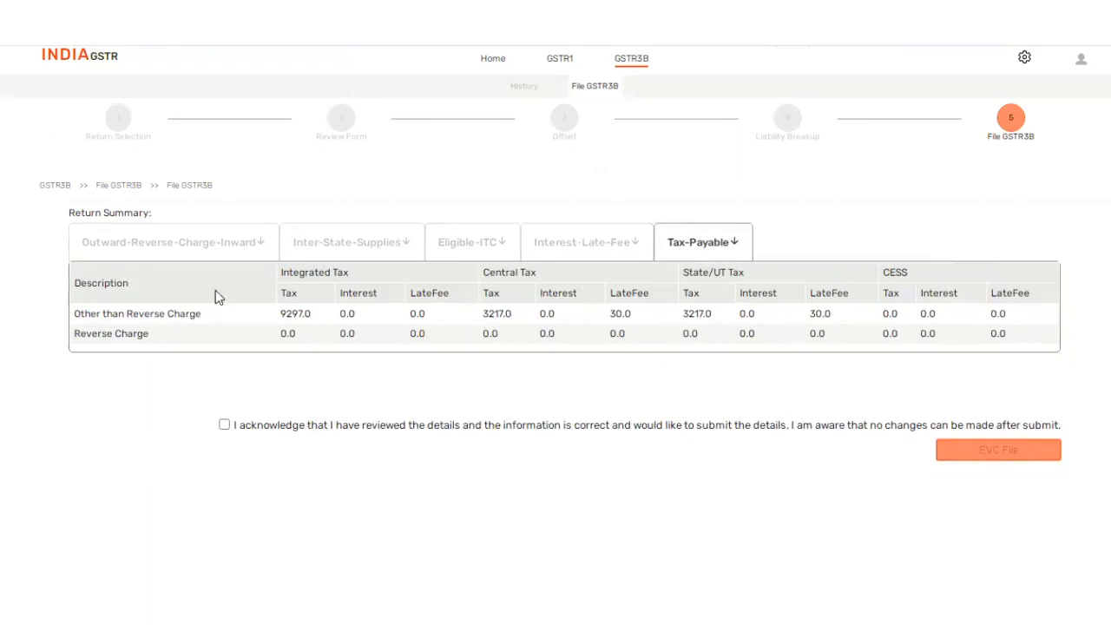
Acknowledge the reviewed return details and file GSTR3B through EVC, entering and submitting the EVC OTP
left_click(224, 425)
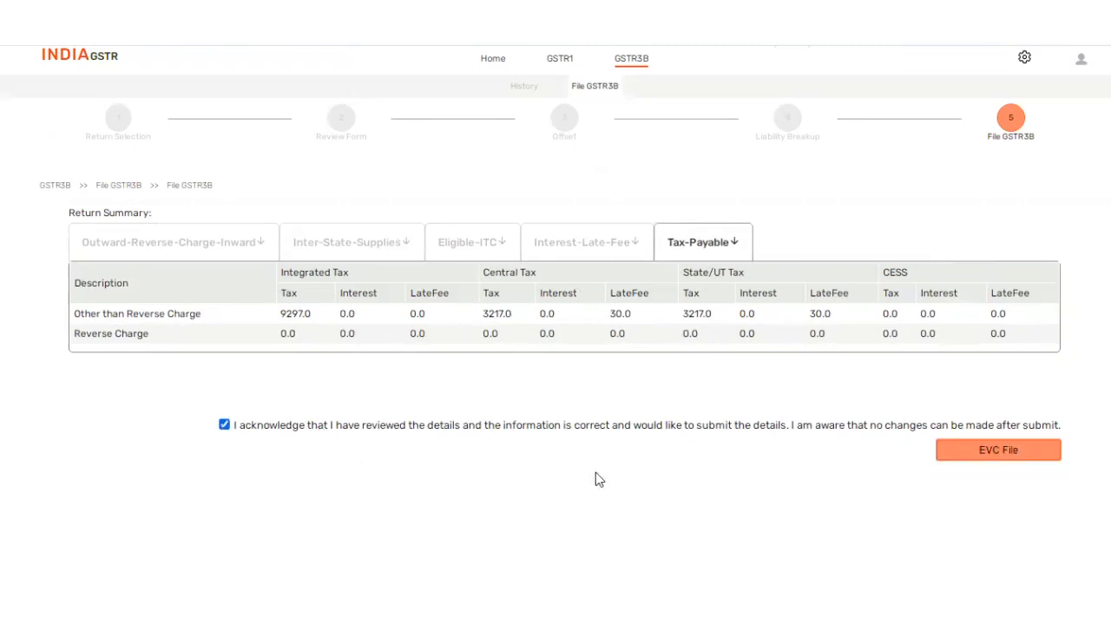
left_click(1020, 452)
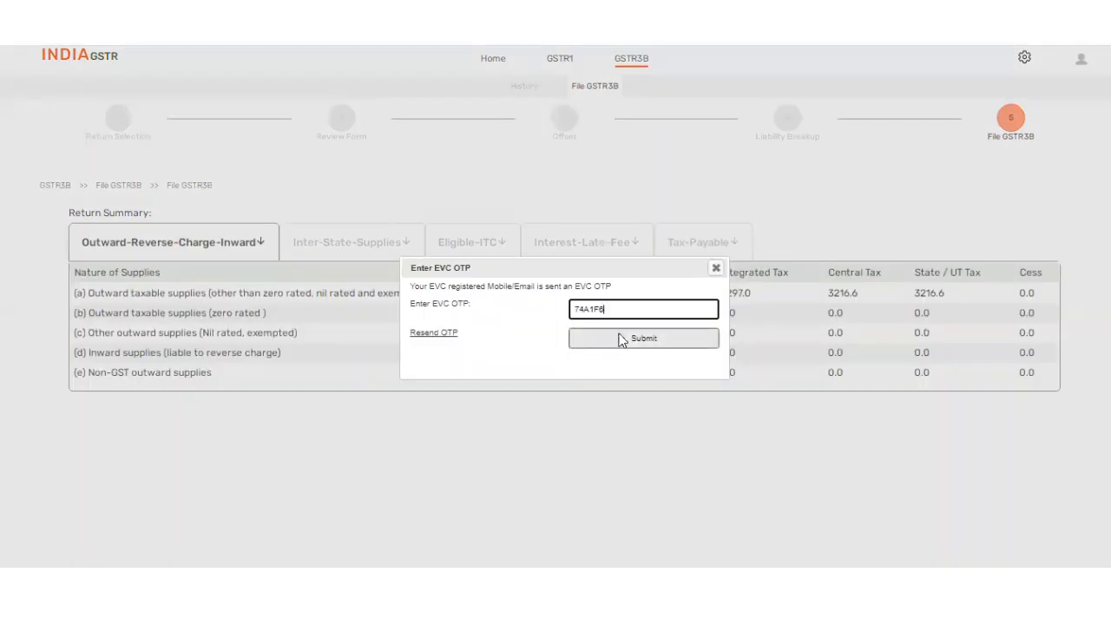
left_click(621, 347)
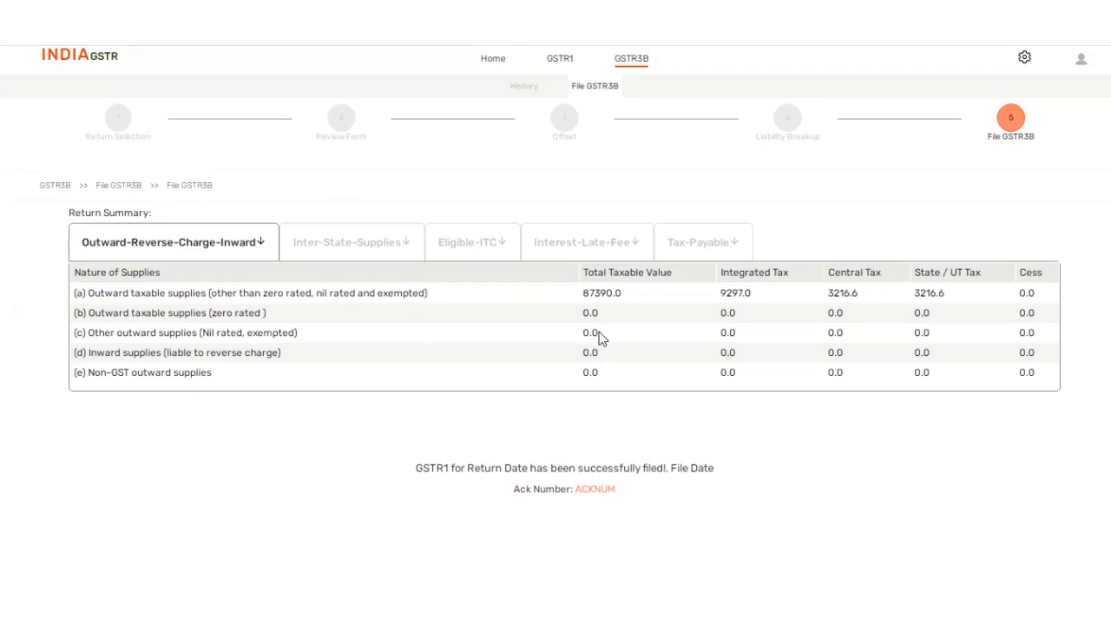
Open the filed Mar 2022 return from the GSTR3B history and check its filing confirmation and acknowledgement number
left_click(526, 87)
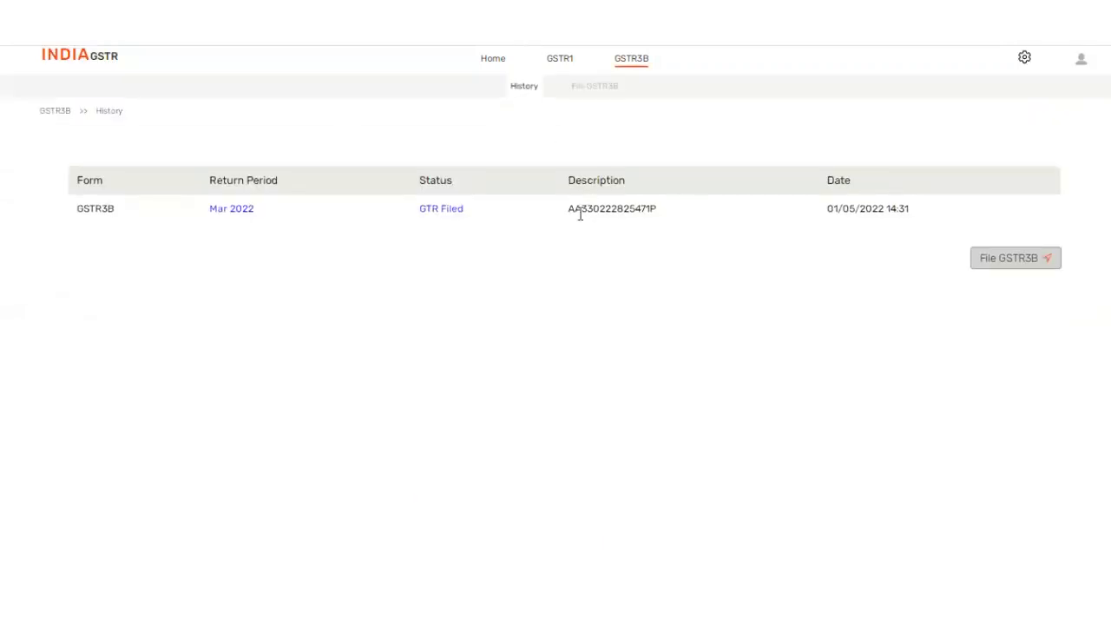
left_click(457, 217)
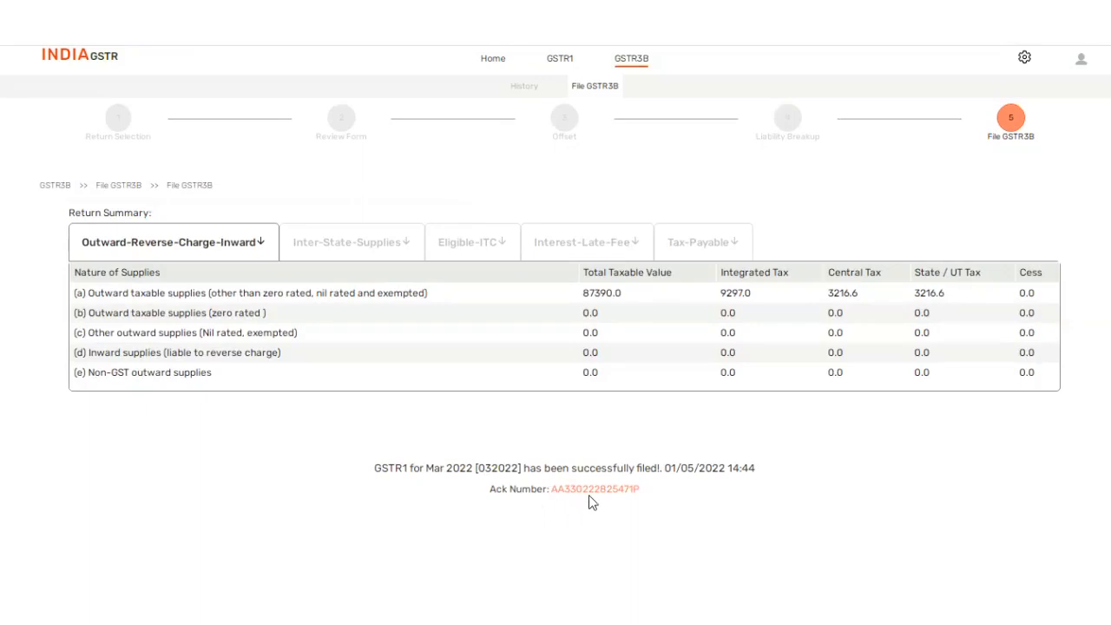
left_click_drag(539, 467, 640, 468)
left_click(635, 469)
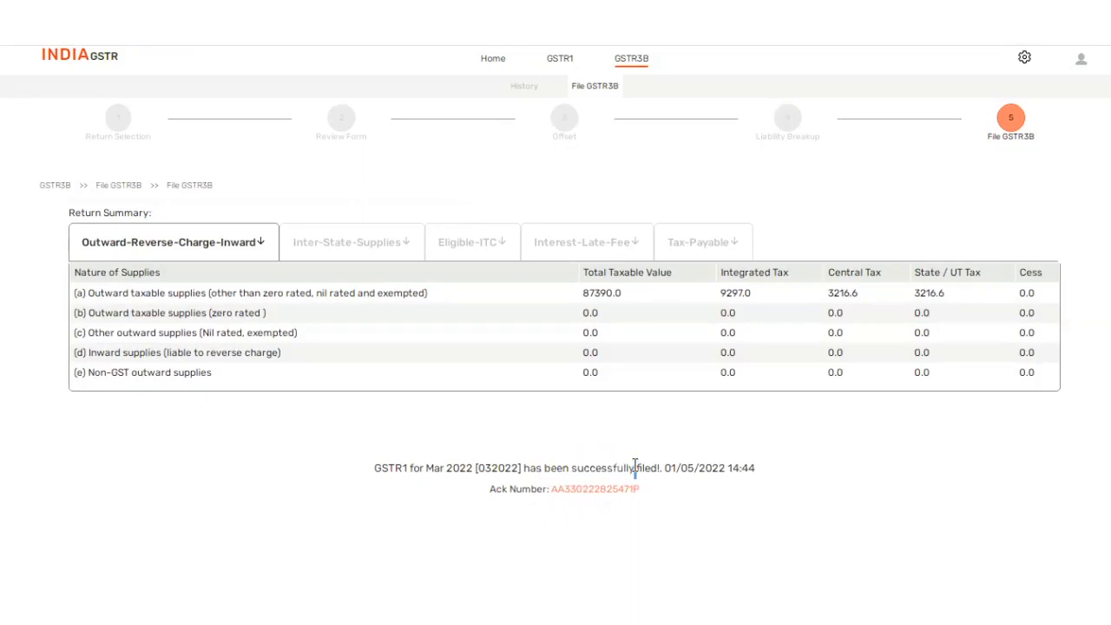